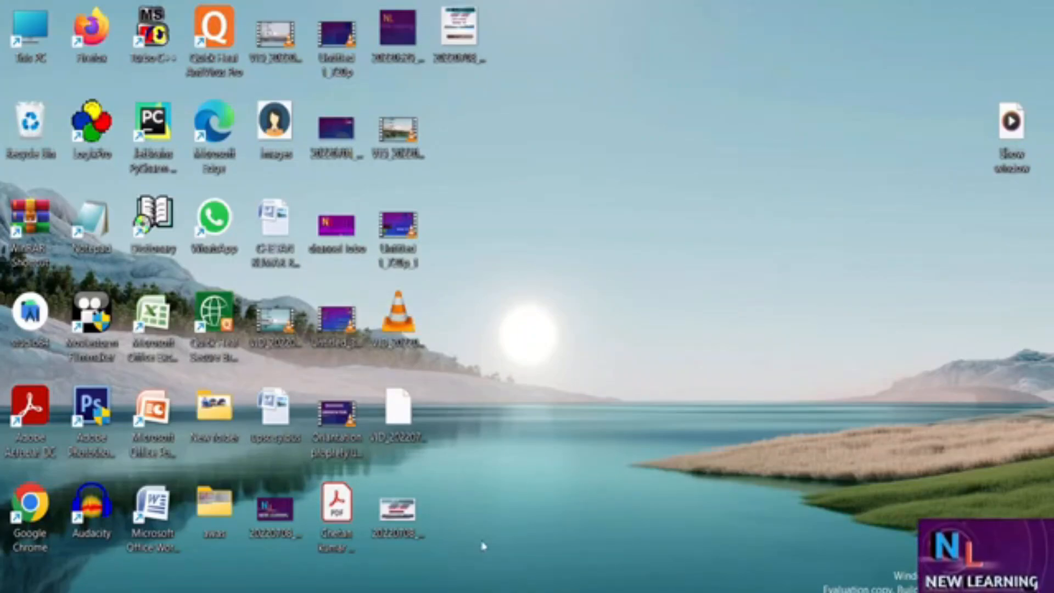
# Launch InTouch Application Manager, move its window up on the desktop and make it taller.
pyautogui.moveTo(400, 592)
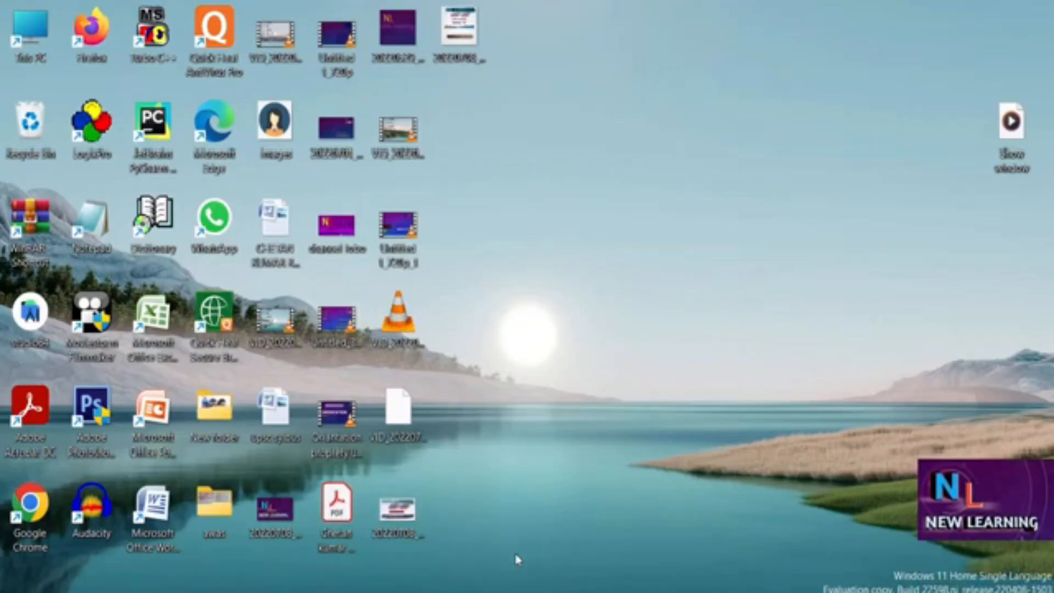
pyautogui.moveTo(437, 591)
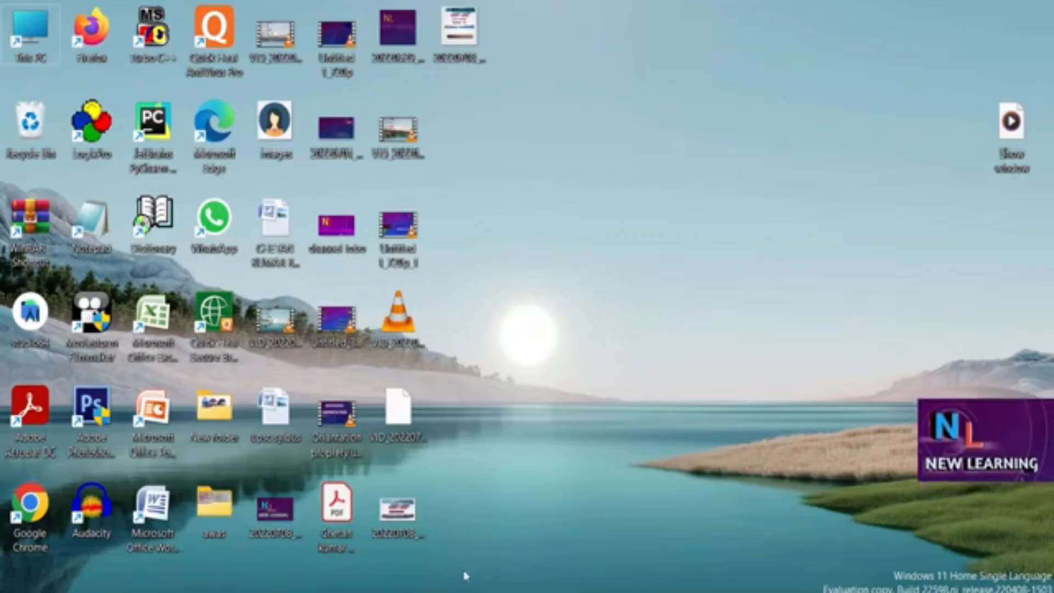
pyautogui.click(409, 591)
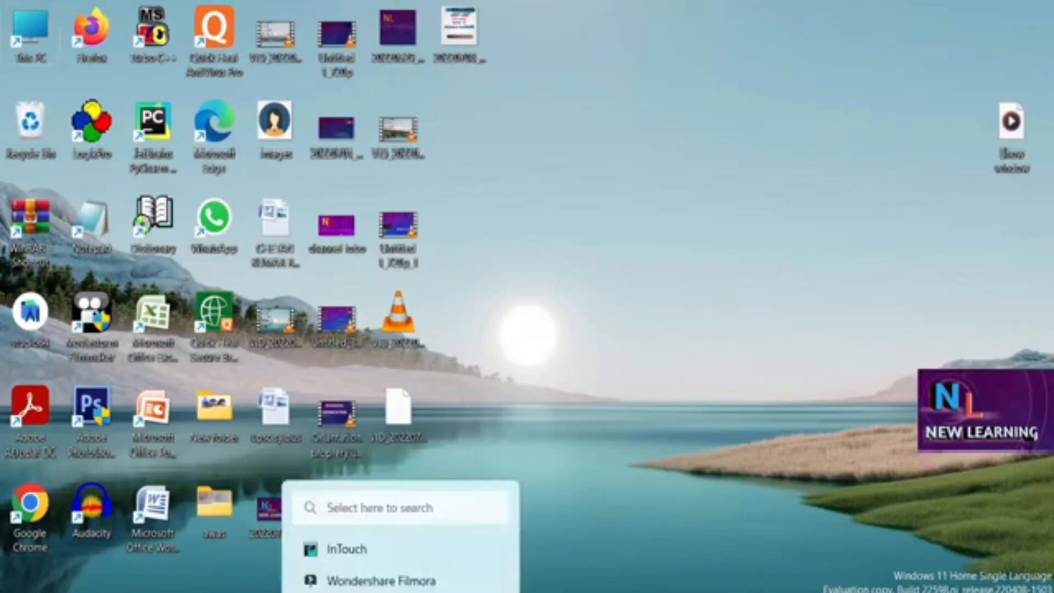
pyautogui.click(409, 592)
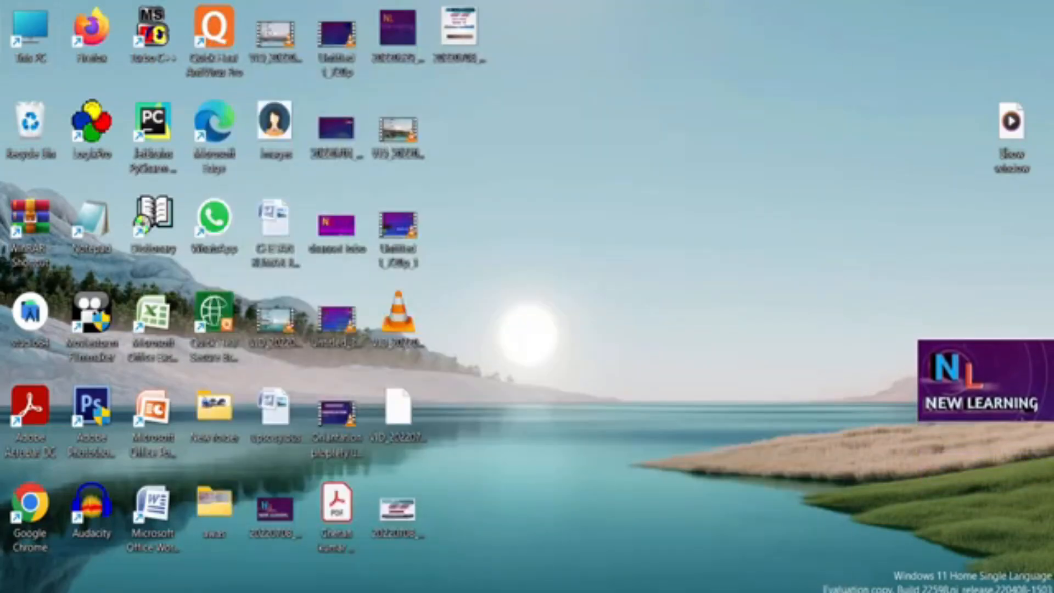
pyautogui.click(409, 592)
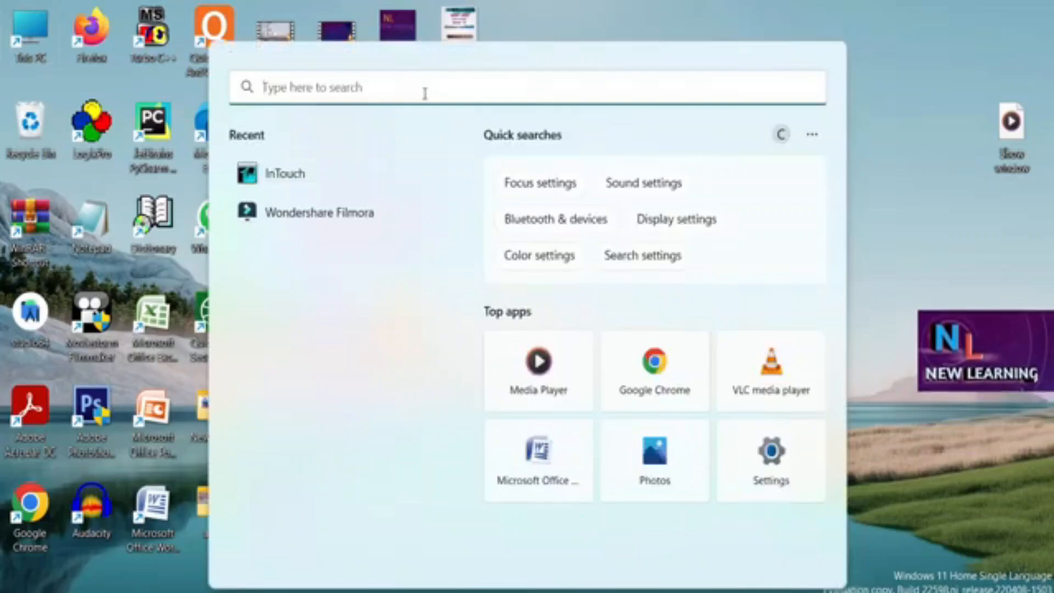
pyautogui.click(324, 174)
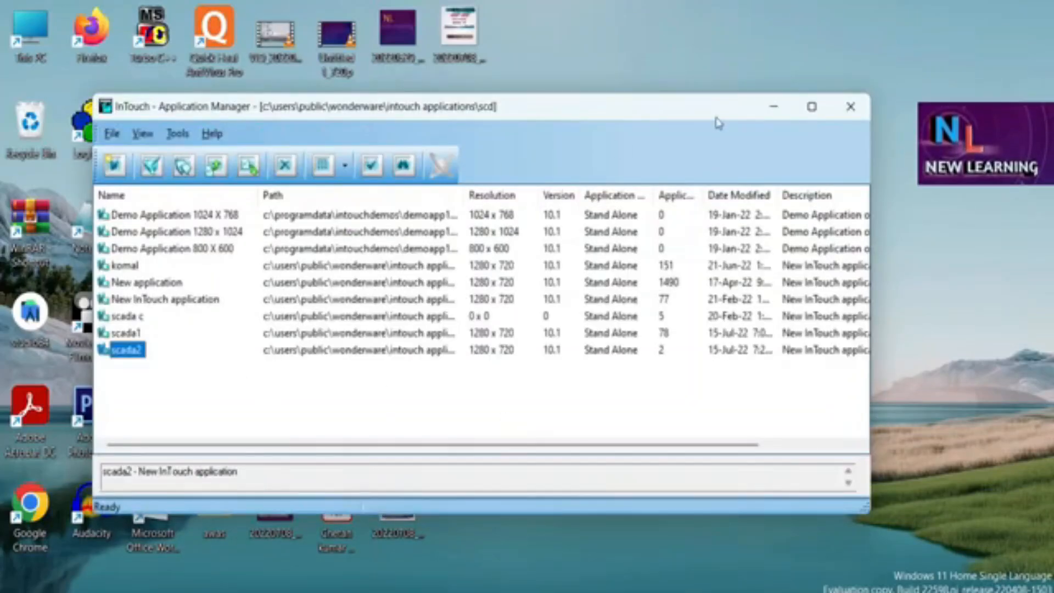
pyautogui.moveTo(669, 110); pyautogui.dragTo(693, 72)
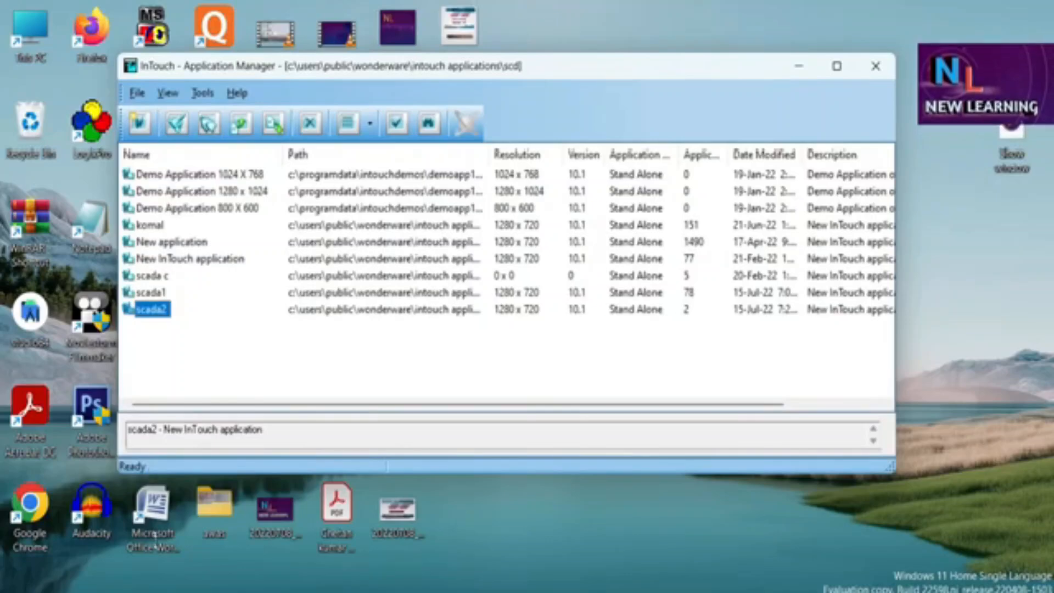
pyautogui.moveTo(152, 469); pyautogui.dragTo(153, 541)
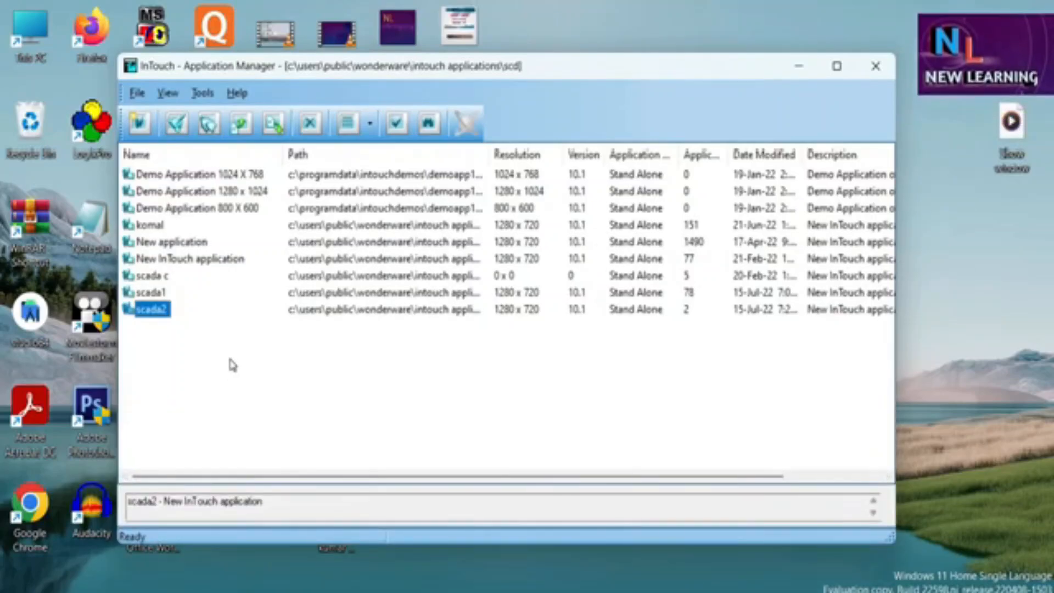
# Open the scada2 application in WindowMaker, dismissing the licence notice and ignoring the missing licence to run in demo mode.
pyautogui.click(152, 309)
pyautogui.click(205, 353)
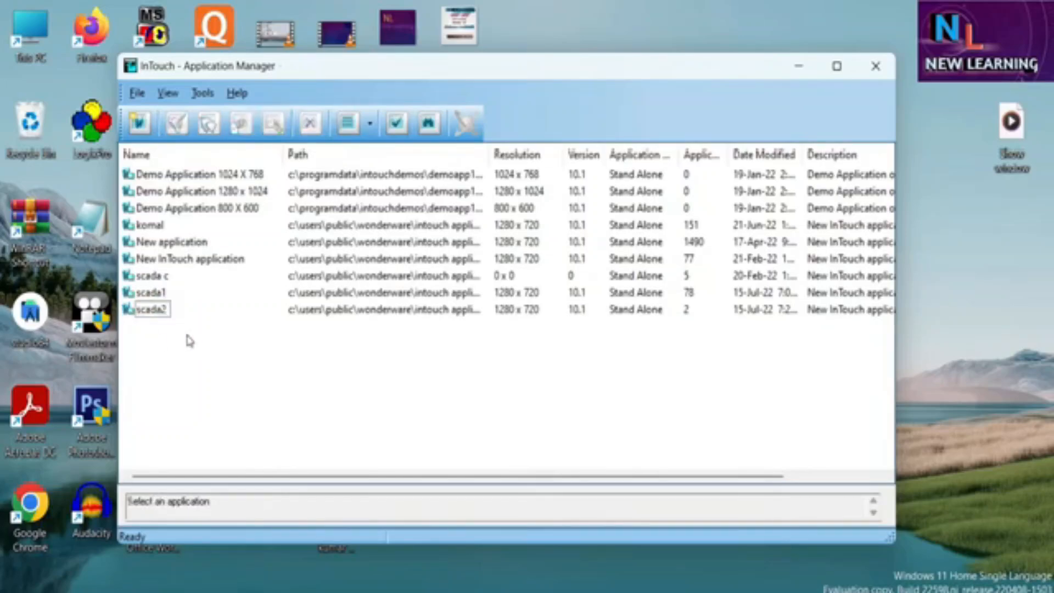
pyautogui.click(157, 311)
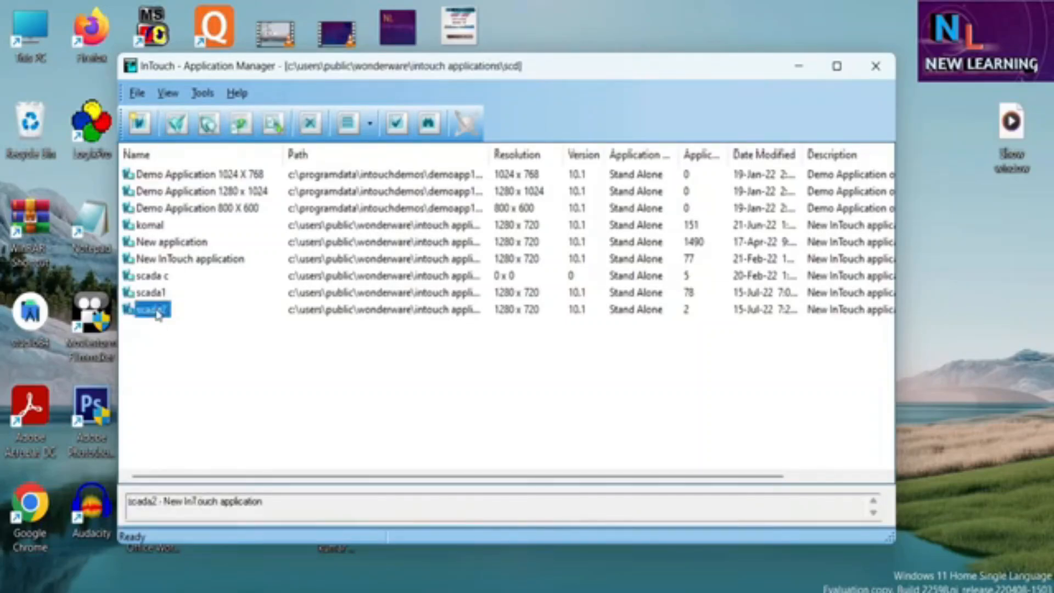
pyautogui.doubleClick(157, 312)
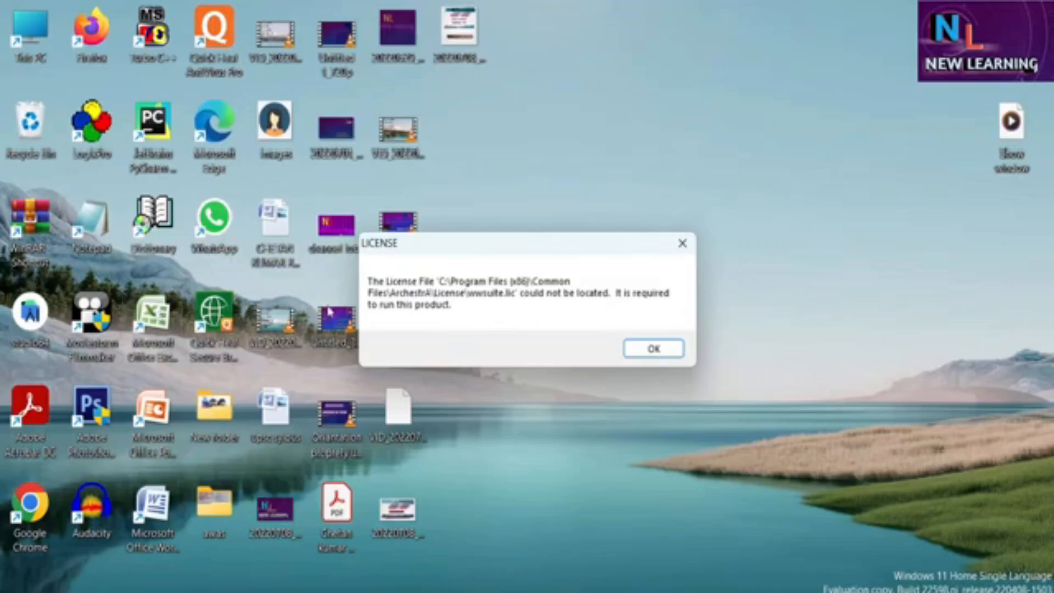
pyautogui.click(652, 350)
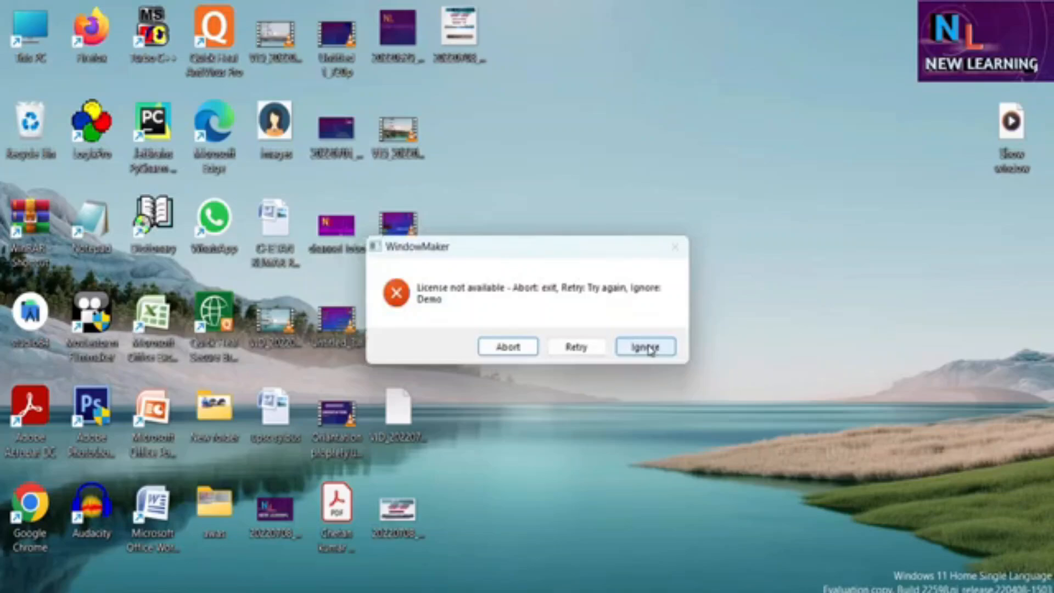
pyautogui.click(646, 347)
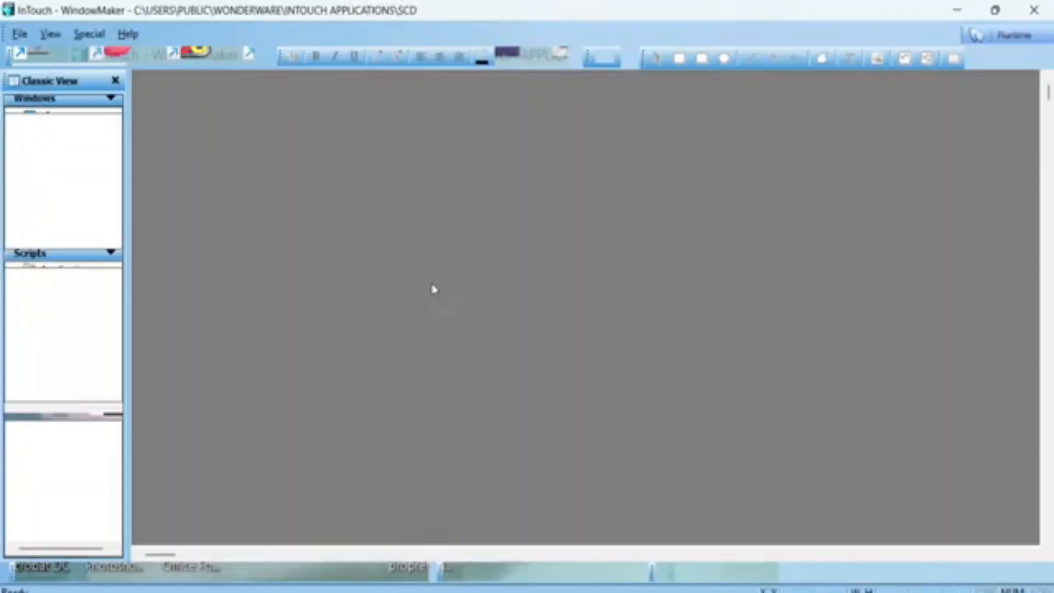
pyautogui.click(708, 165)
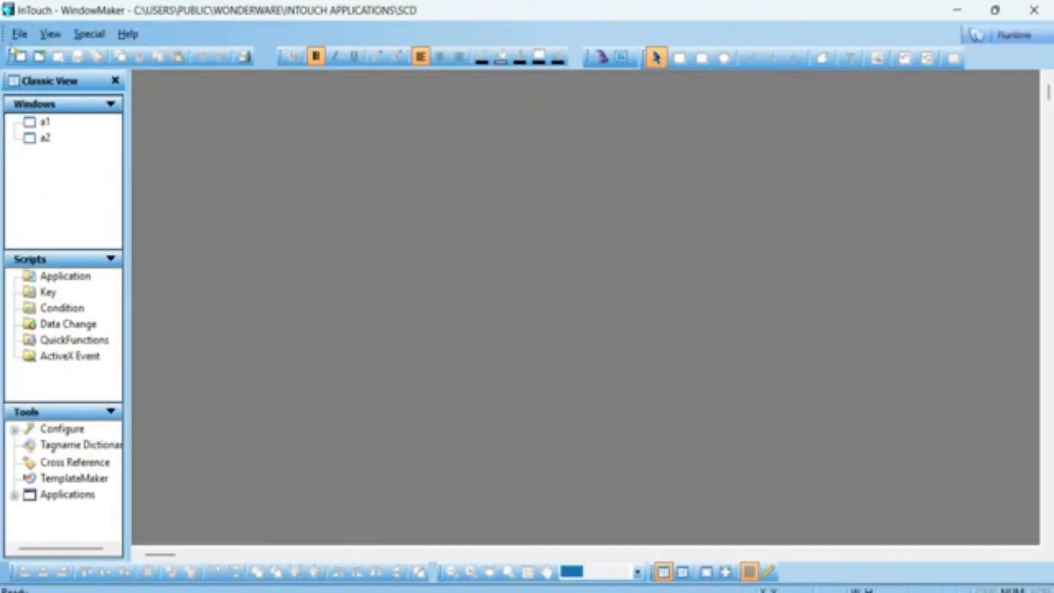
# Create a new Replace-type window named sd with the default frame and dimensions.
pyautogui.click(20, 34)
pyautogui.click(50, 55)
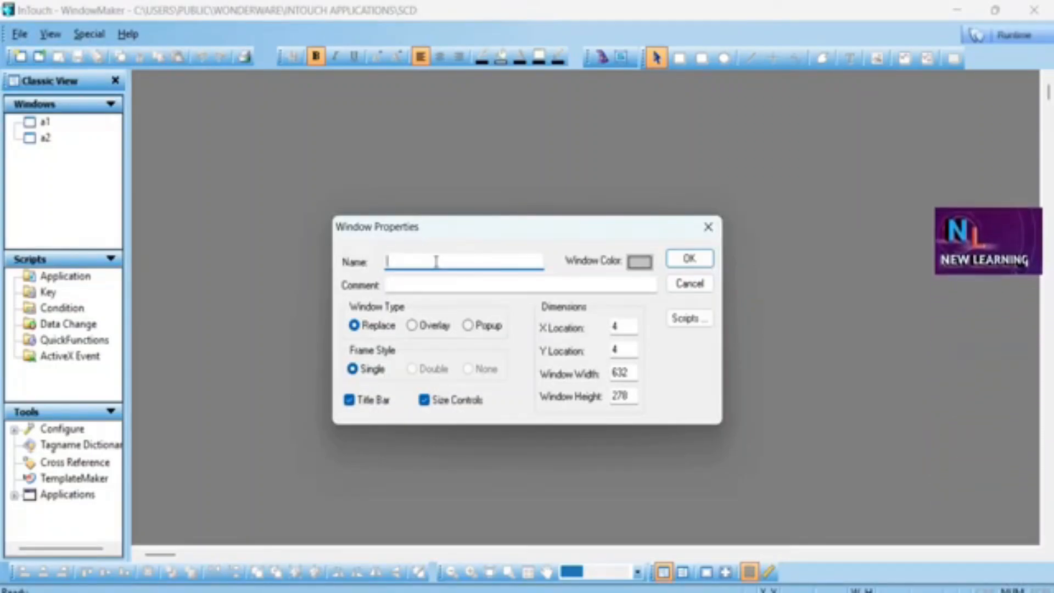
pyautogui.write('sd')
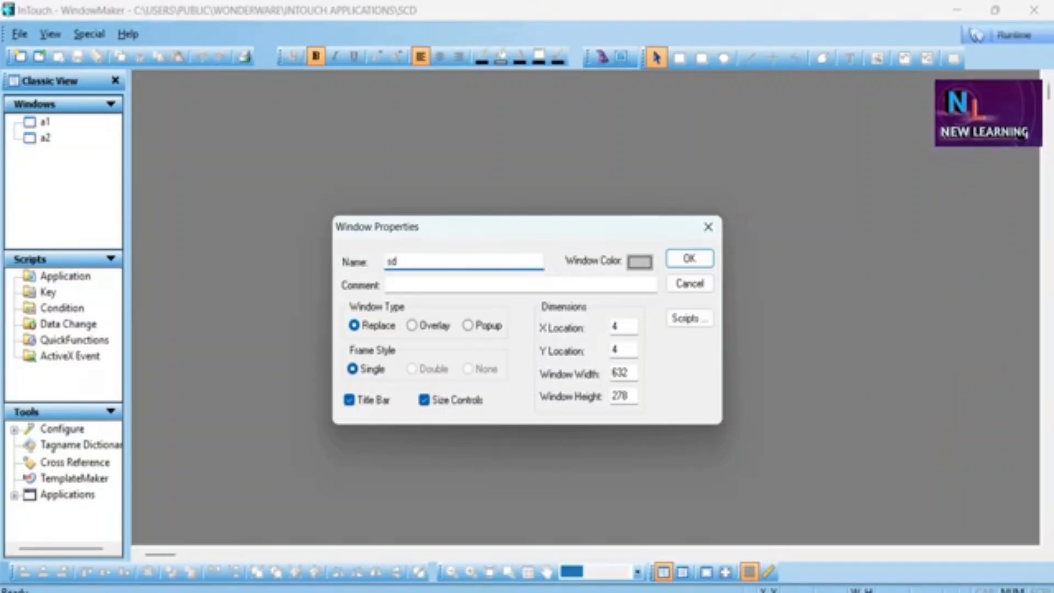
pyautogui.click(704, 258)
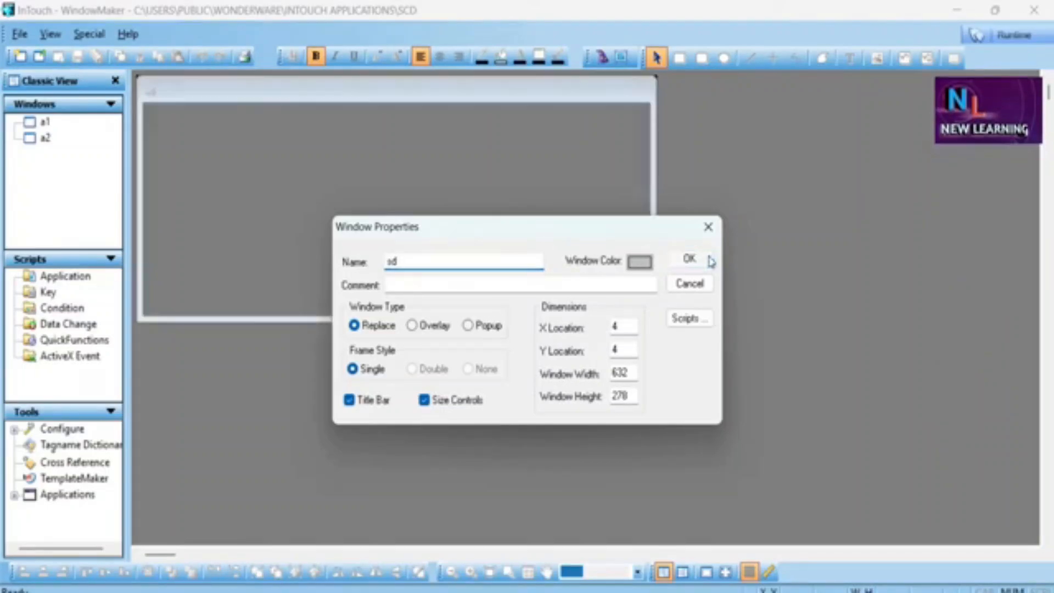
# Enlarge the sd window in width and height until it fills the workspace.
pyautogui.moveTo(650, 305); pyautogui.dragTo(1038, 293)
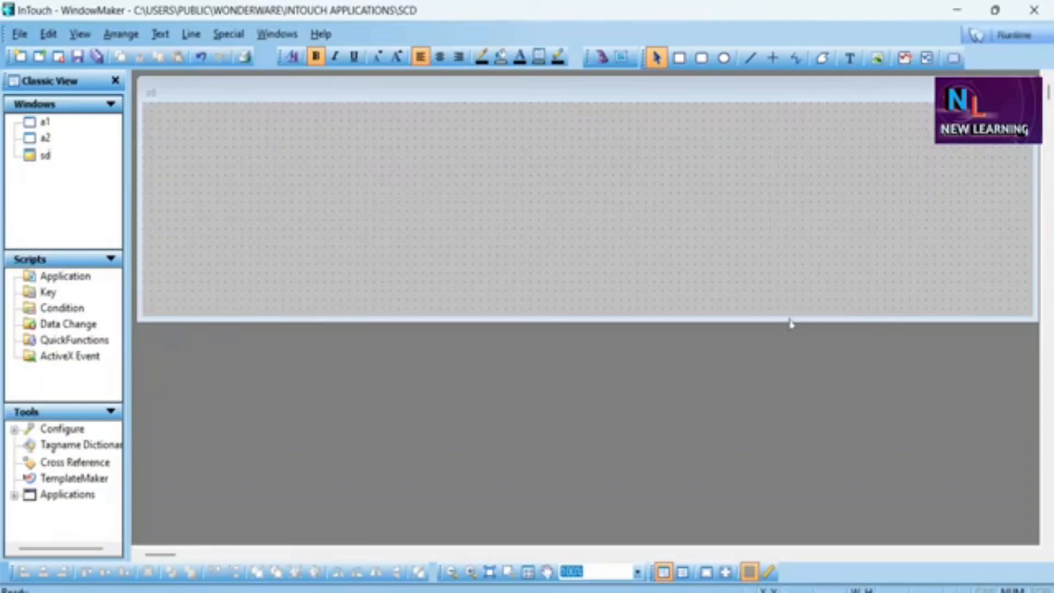
pyautogui.moveTo(788, 320); pyautogui.dragTo(795, 543)
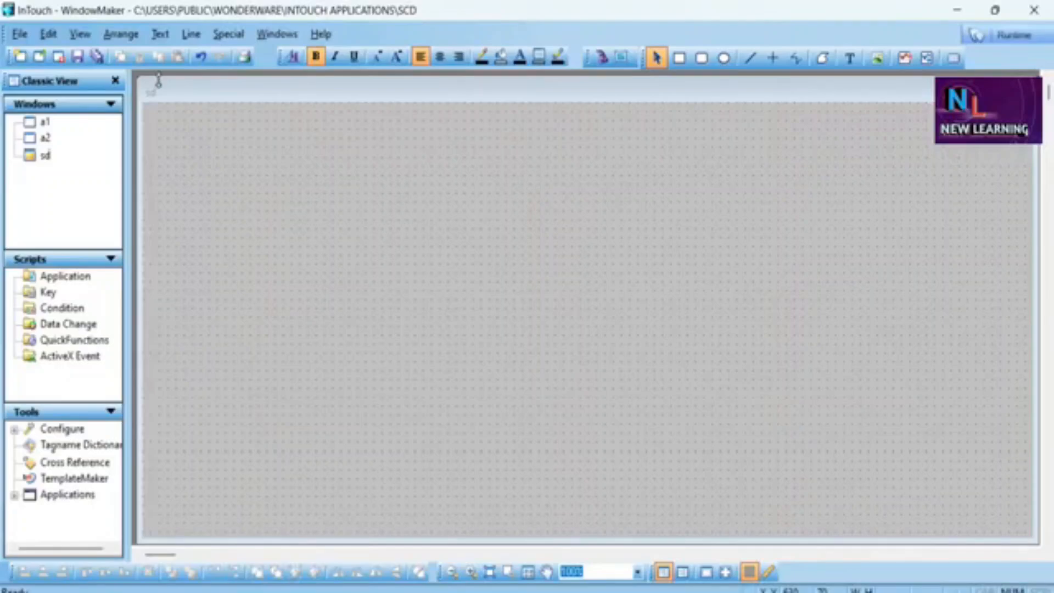
pyautogui.moveTo(158, 80); pyautogui.dragTo(151, 72)
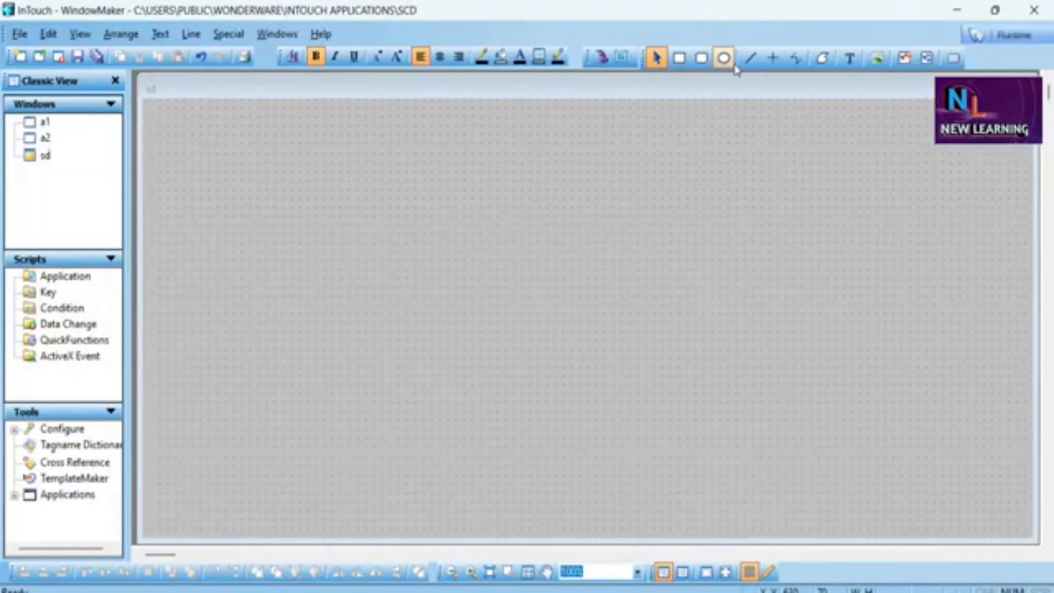
# Draw a horizontal line about 600 wide and set a rectangle about 80 by 90 on its left end.
pyautogui.click(750, 58)
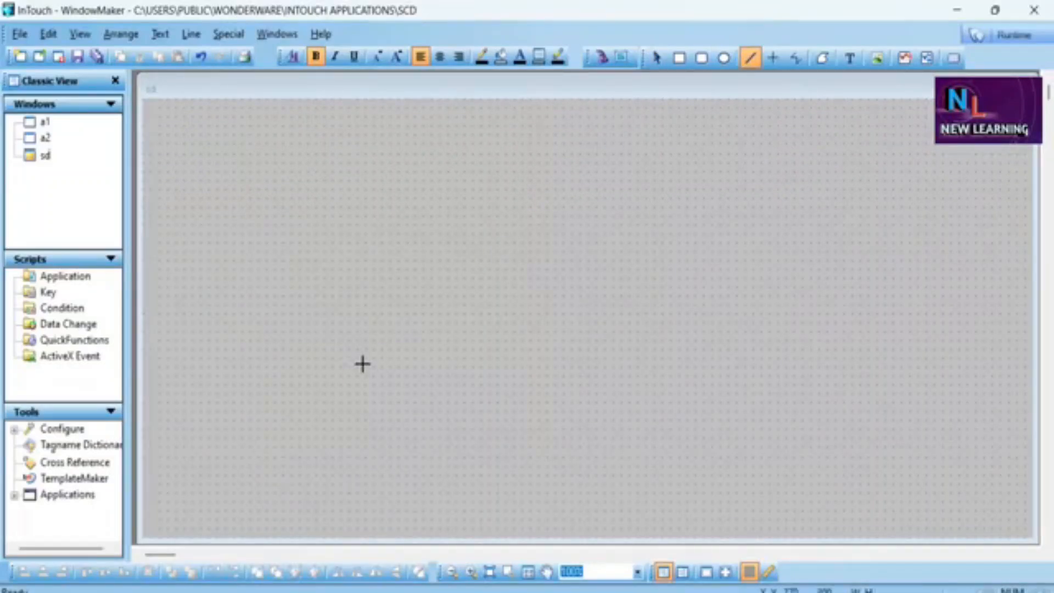
pyautogui.moveTo(367, 366); pyautogui.dragTo(860, 366)
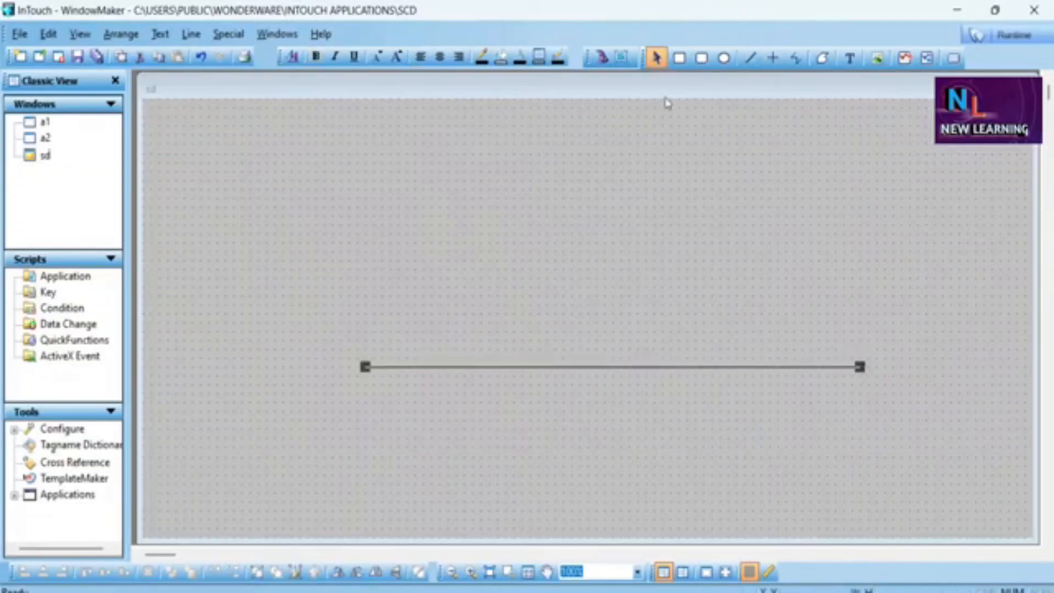
pyautogui.click(679, 59)
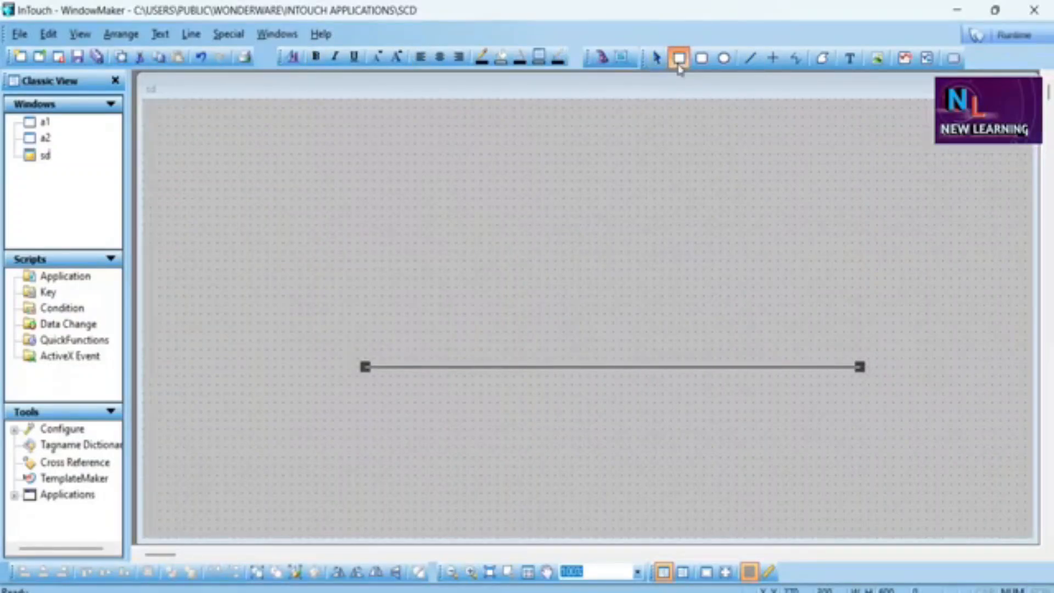
pyautogui.click(384, 291)
pyautogui.moveTo(441, 344); pyautogui.dragTo(426, 318)
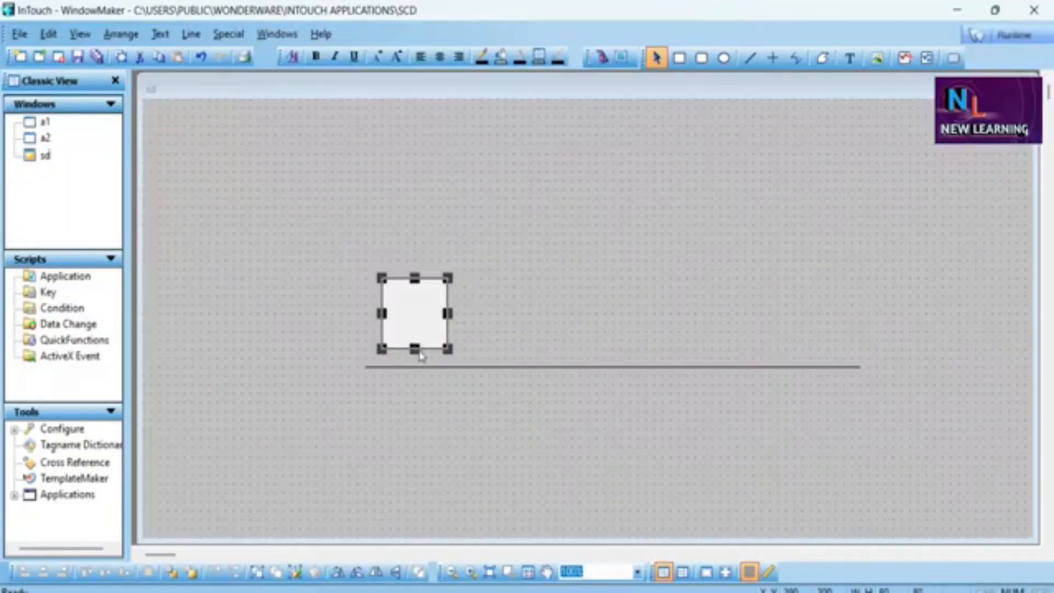
pyautogui.moveTo(381, 349); pyautogui.dragTo(381, 363)
pyautogui.moveTo(407, 330)
pyautogui.mouseDown()
pyautogui.moveTo(369, 348)
pyautogui.moveTo(396, 341)
pyautogui.mouseUp()
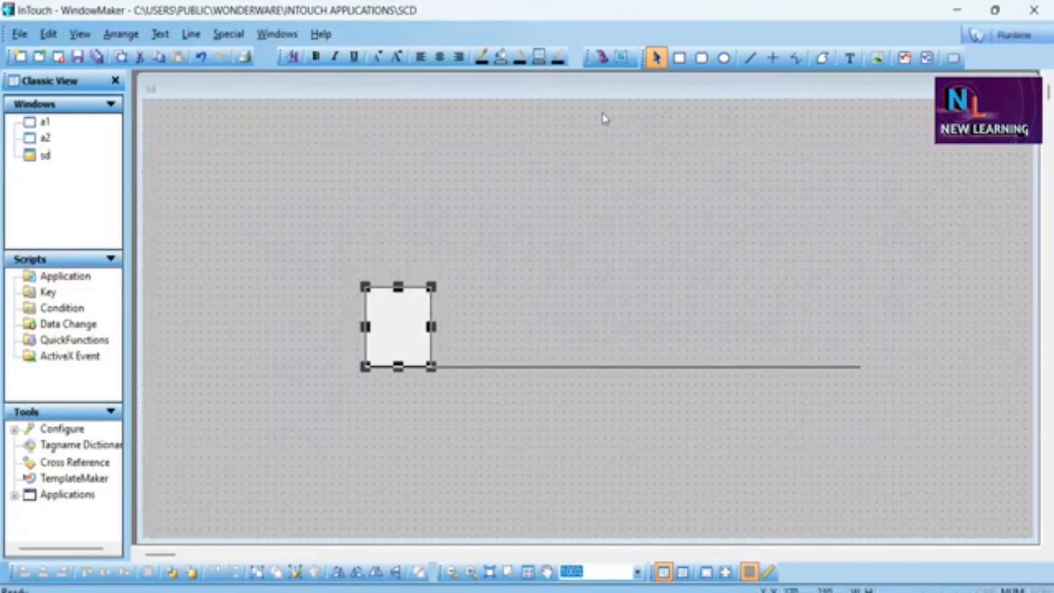
# Look over the rectangle's animation links without assigning any, and draw a button about 110 by 60 above the line's right end.
pyautogui.doubleClick(407, 339)
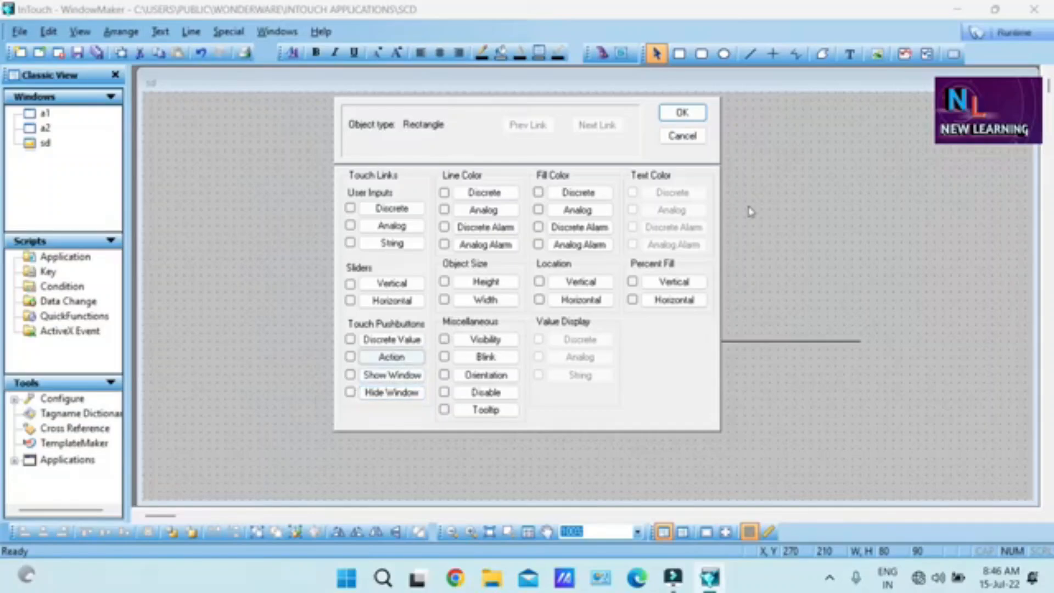
pyautogui.click(701, 136)
pyautogui.click(954, 53)
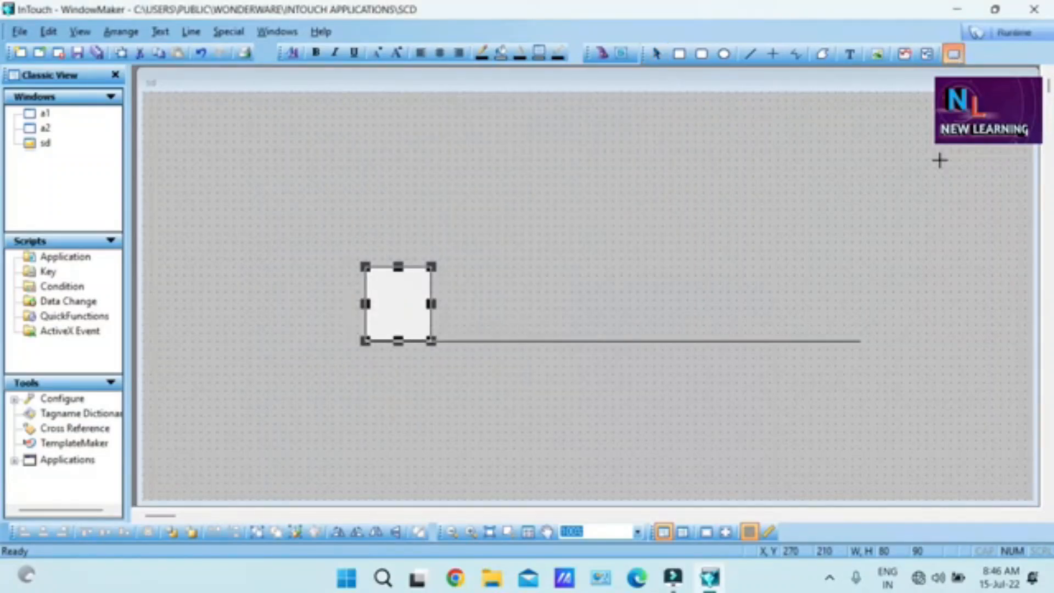
pyautogui.moveTo(835, 166); pyautogui.dragTo(926, 217)
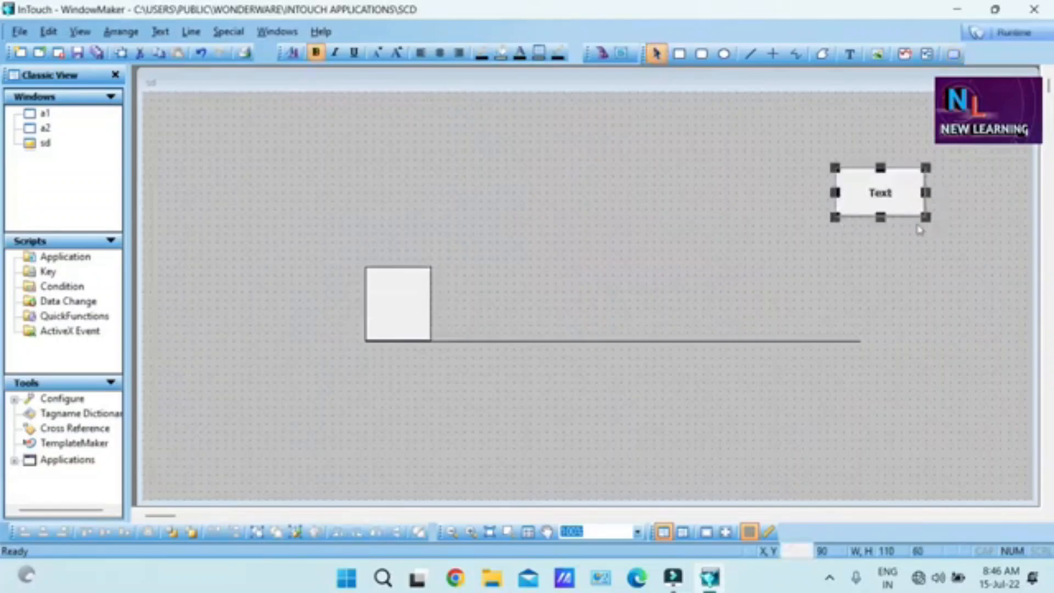
# Assign a Show Window touch link to the button with window a1 checked, and accept the animation links.
pyautogui.doubleClick(878, 195)
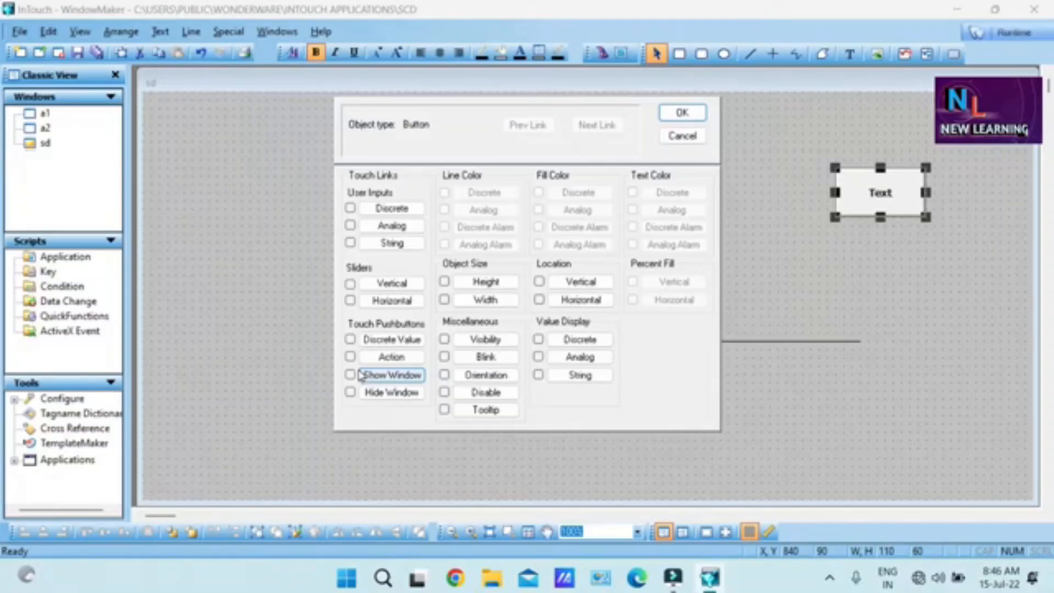
pyautogui.click(367, 378)
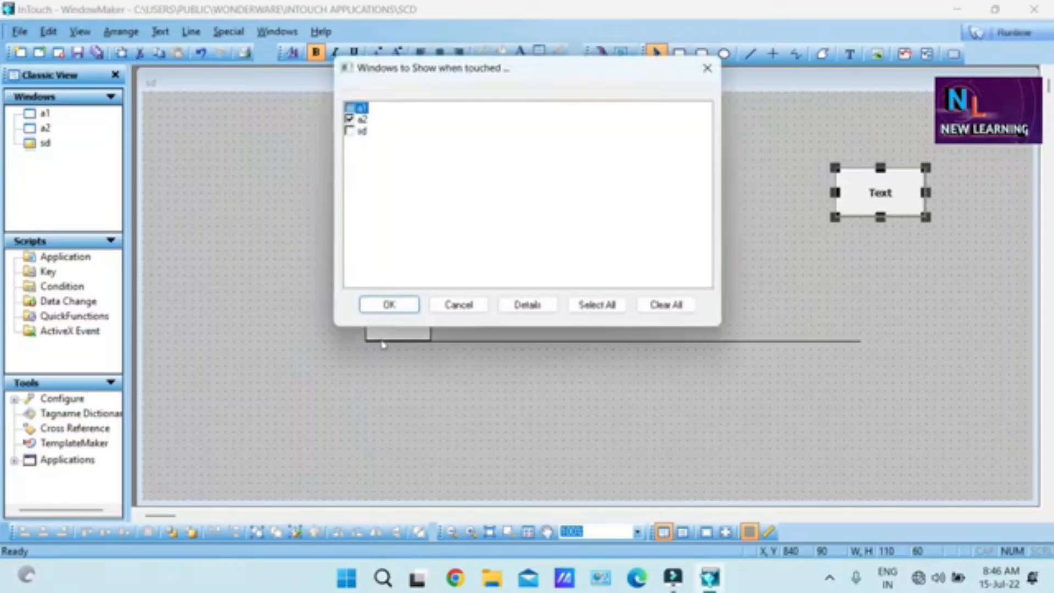
pyautogui.click(362, 120)
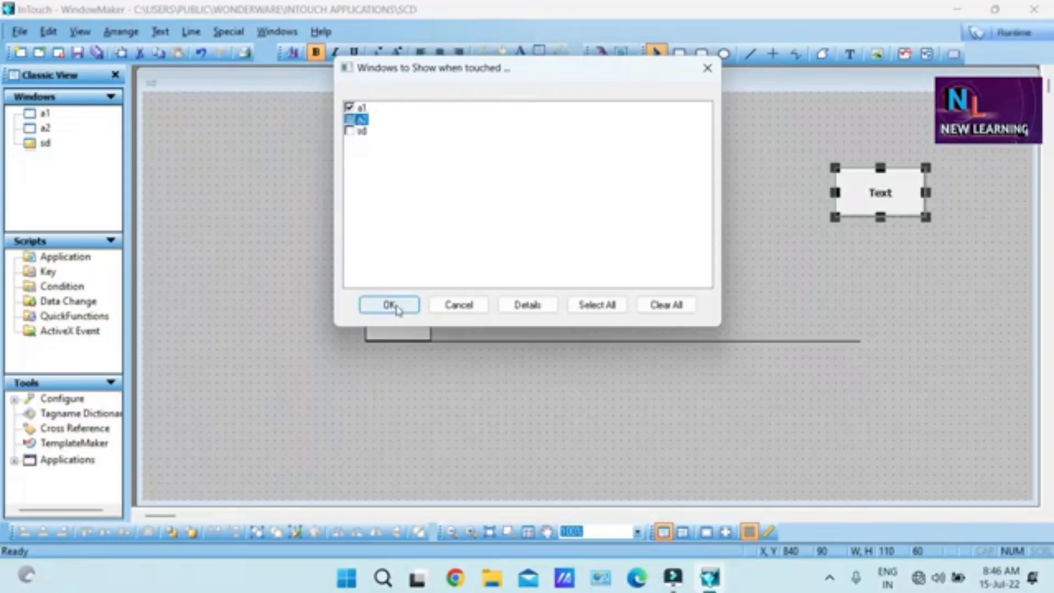
pyautogui.click(397, 306)
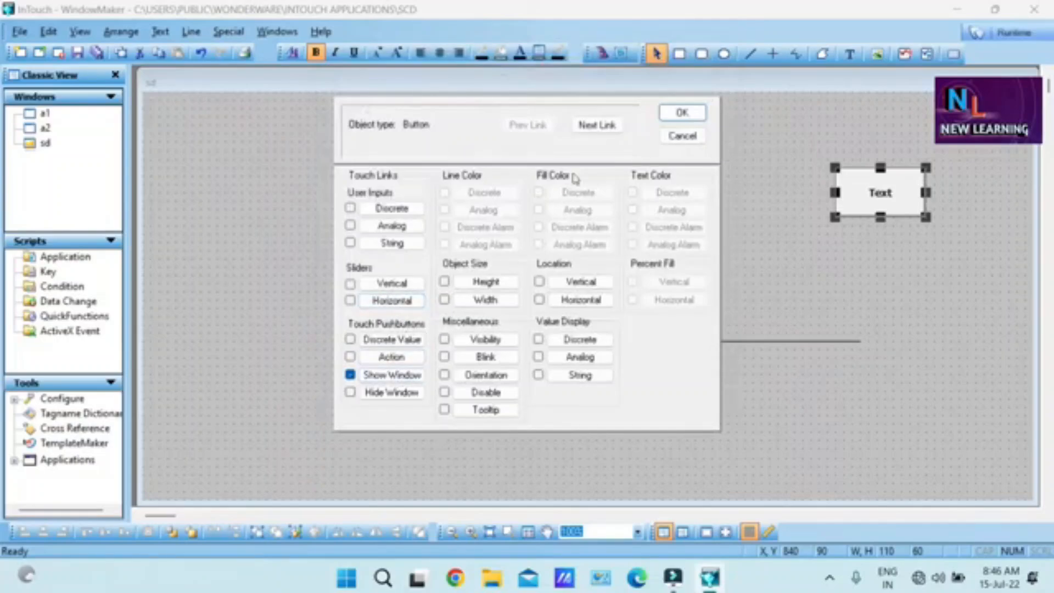
pyautogui.click(681, 112)
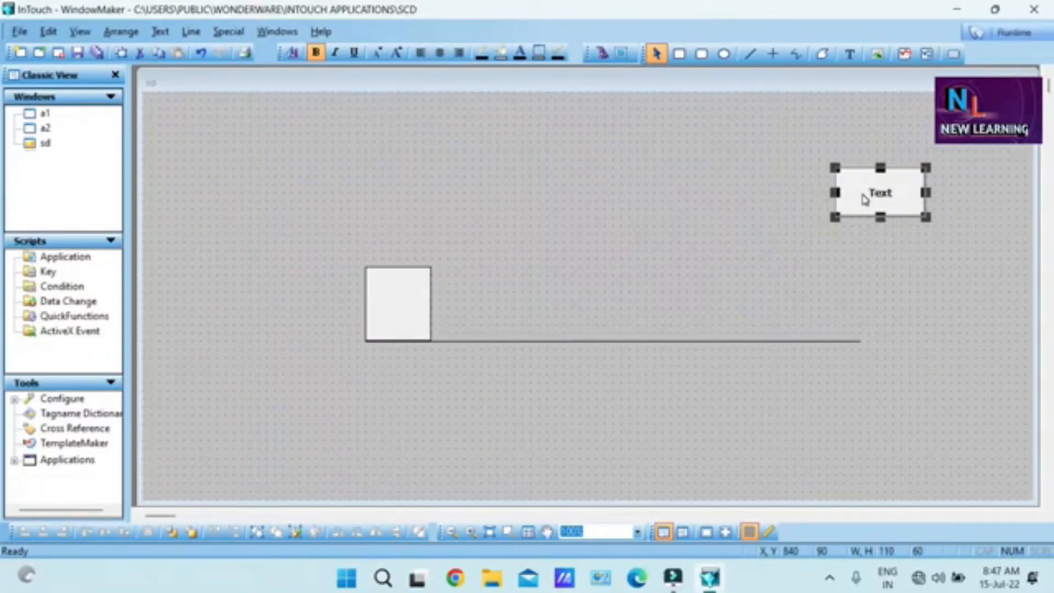
# Substitute the string on the sd window's button with ta2.
pyautogui.rightClick(864, 199)
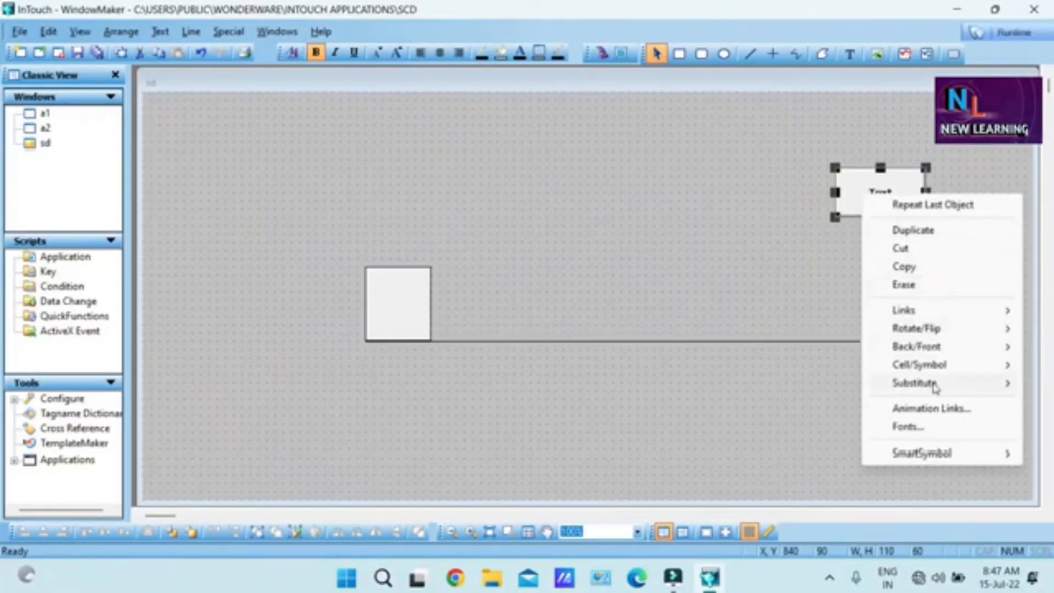
pyautogui.moveTo(935, 387)
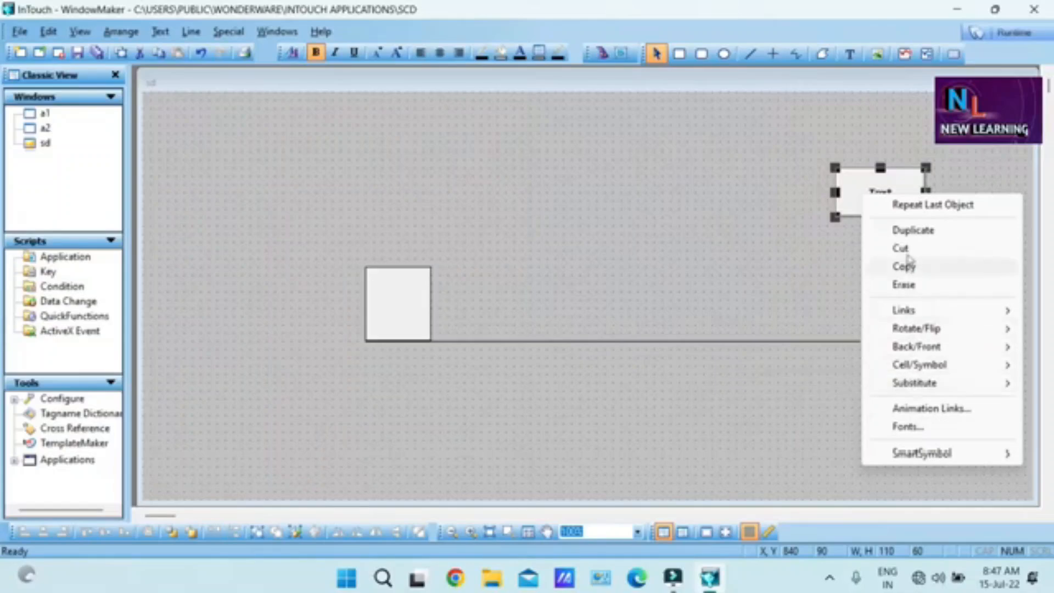
pyautogui.rightClick(885, 191)
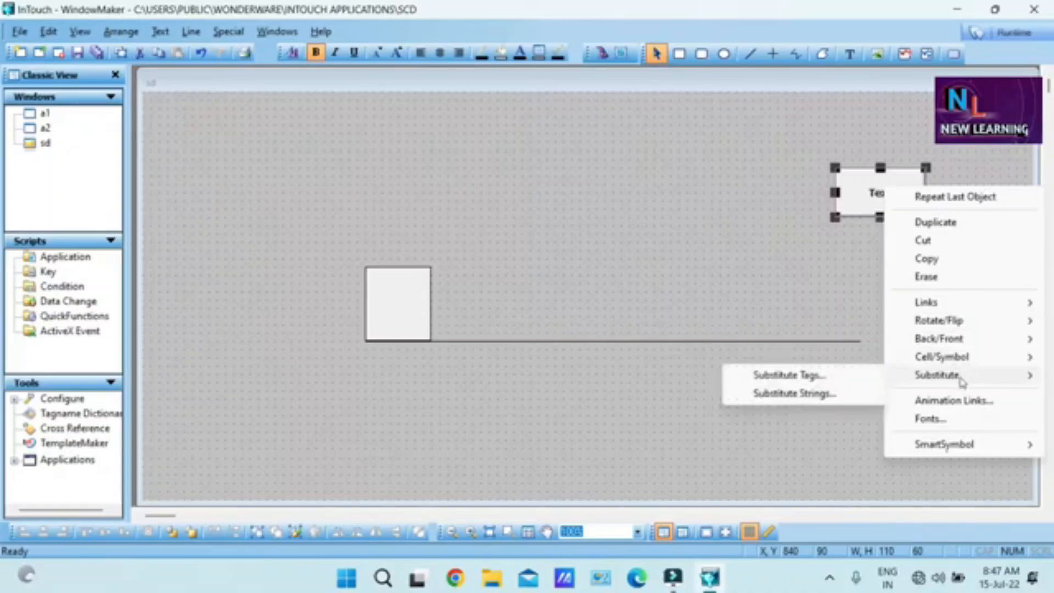
pyautogui.click(826, 396)
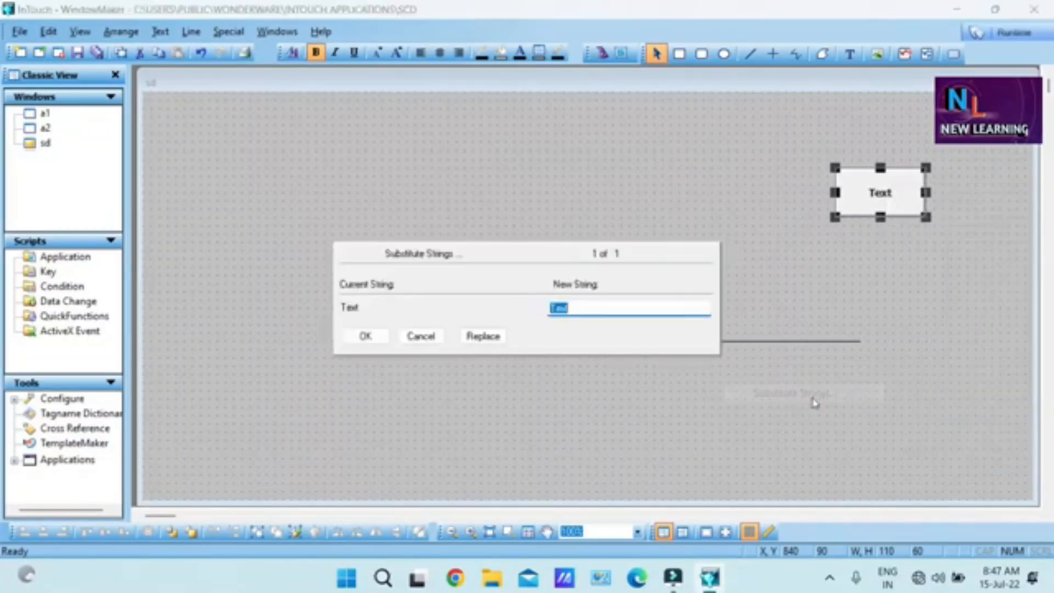
pyautogui.click(607, 308)
pyautogui.write('ta2')
pyautogui.click(366, 336)
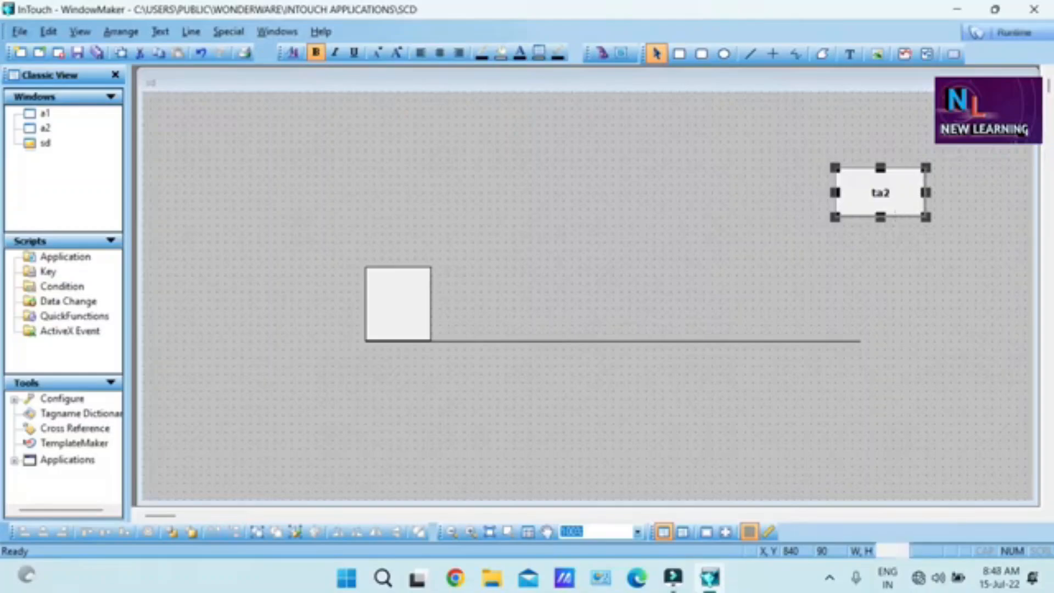
# Switch the application to runtime, ignoring the missing license and continuing in demo mode.
pyautogui.click(1004, 33)
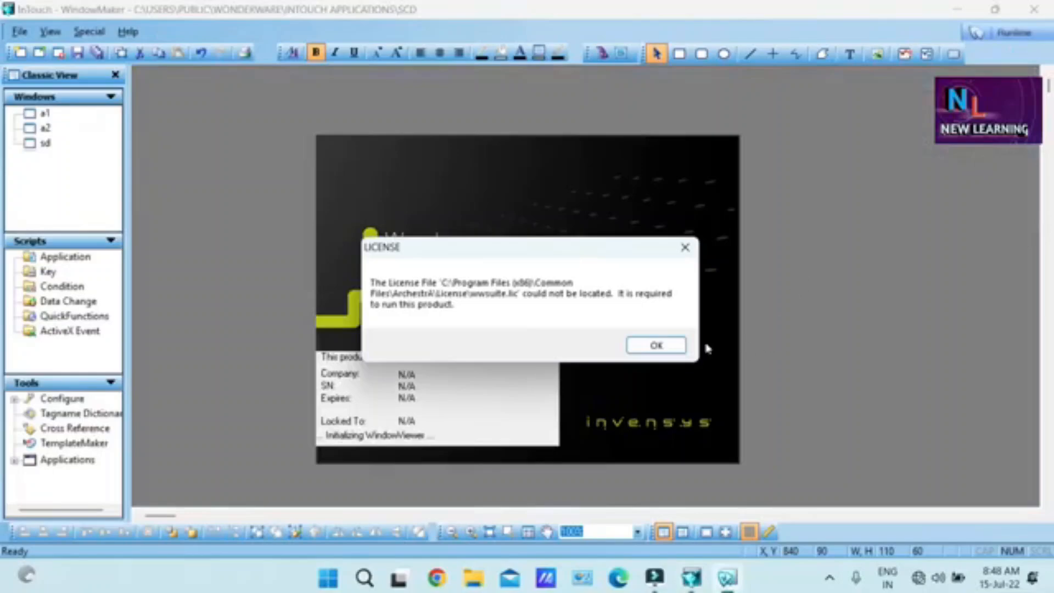
pyautogui.click(657, 346)
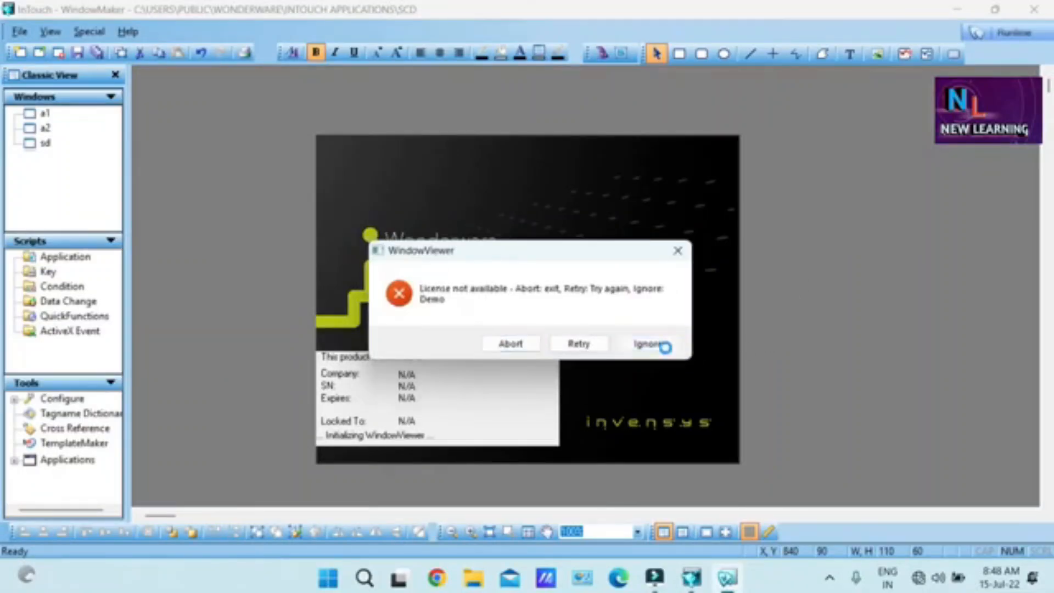
pyautogui.click(665, 347)
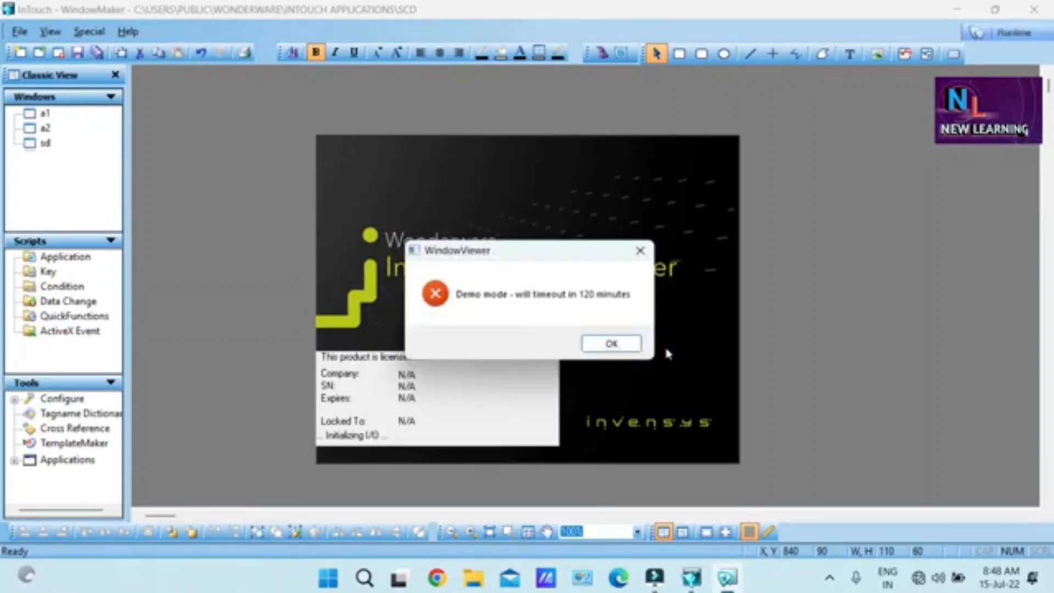
pyautogui.click(610, 344)
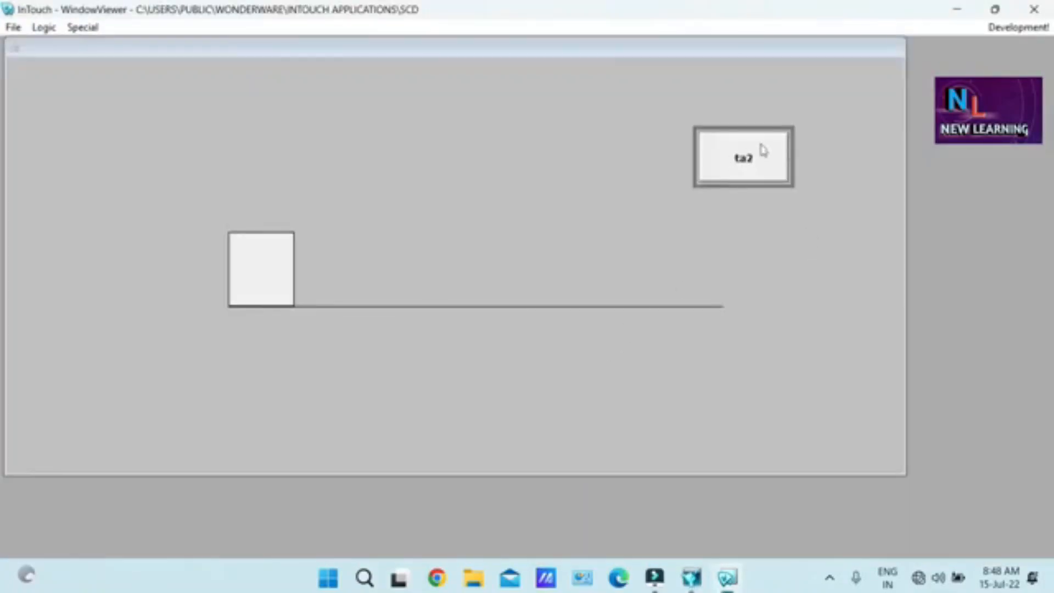
# Test the window buttons in runtime from sd through a1 to a2, and return to development.
pyautogui.click(752, 165)
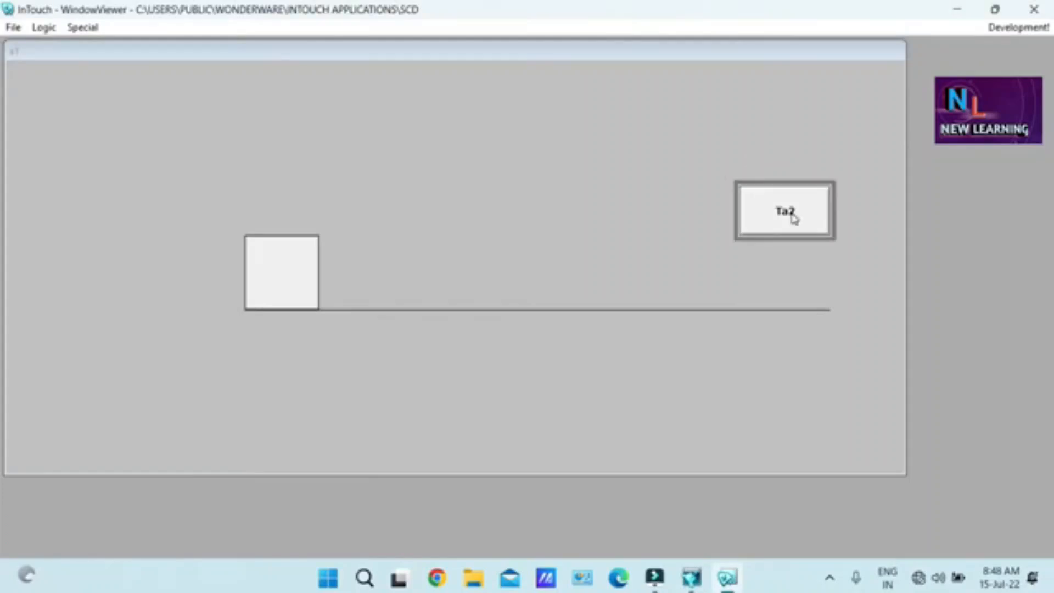
pyautogui.click(770, 210)
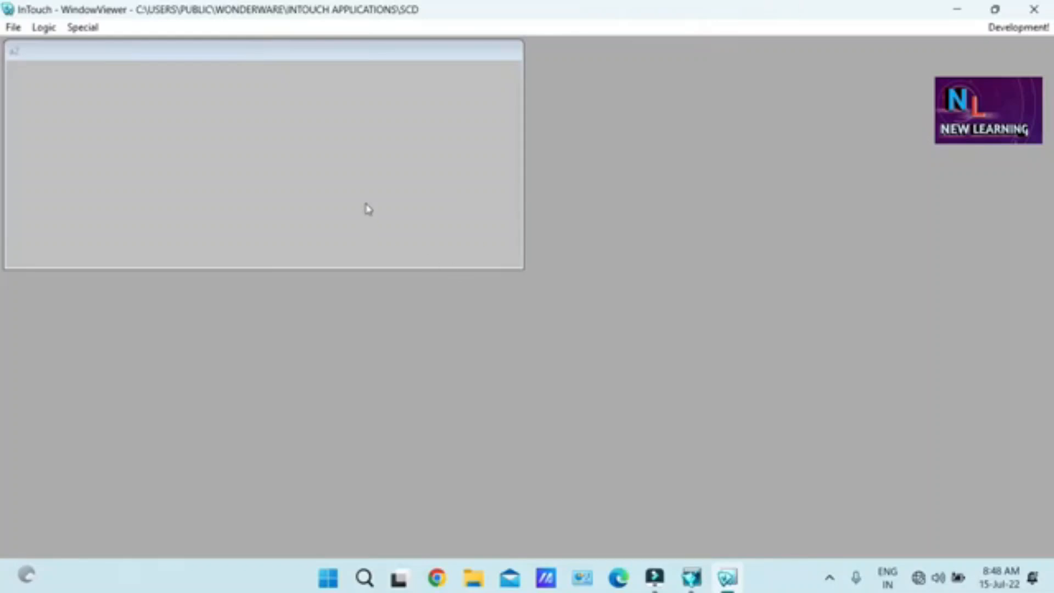
pyautogui.click(1004, 27)
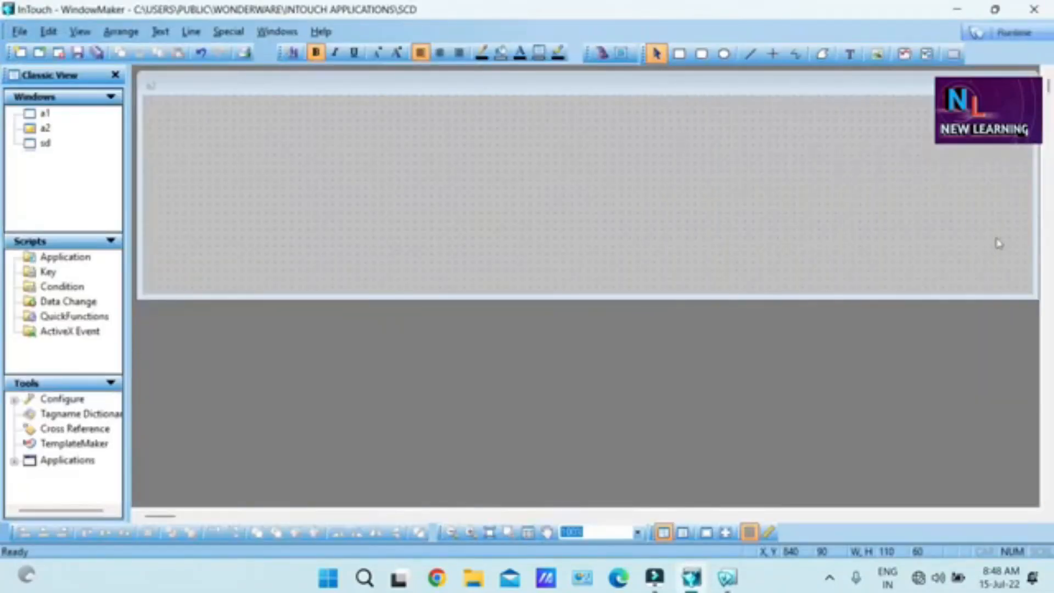
# Enlarge window a2 downward to fill the workspace and draw a button about 110 by 100 near its upper right.
pyautogui.moveTo(809, 297); pyautogui.dragTo(799, 508)
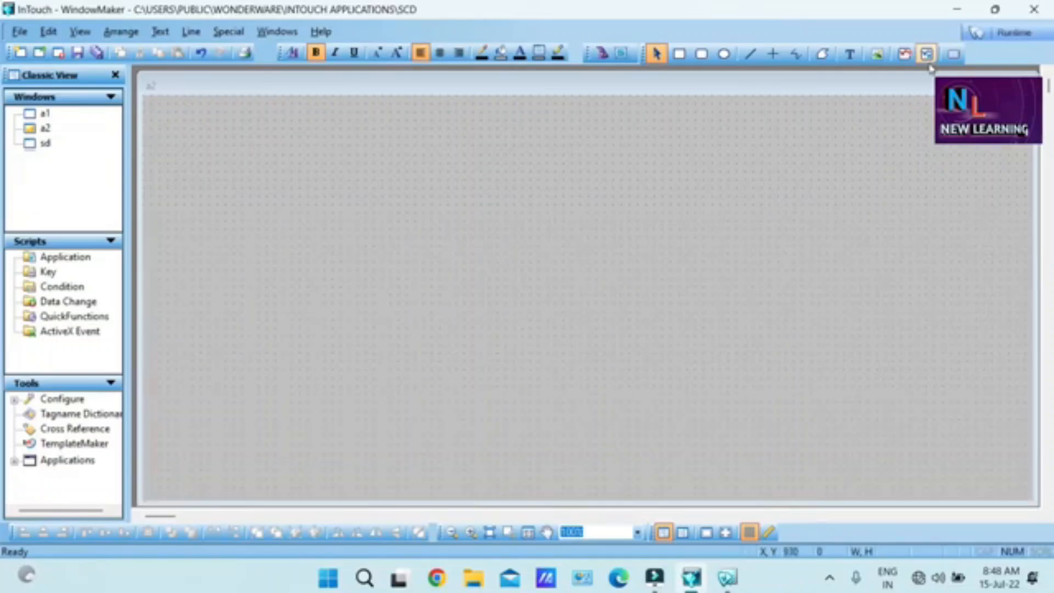
pyautogui.click(954, 54)
pyautogui.moveTo(877, 204); pyautogui.dragTo(966, 286)
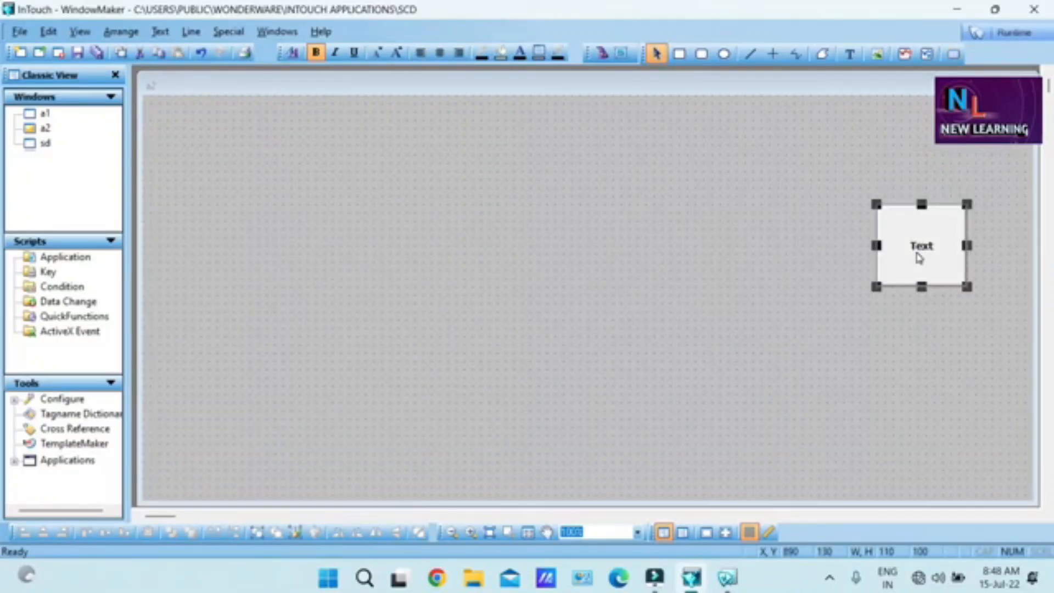
# Assign a Show Window touch link to a2's button with only window sd checked, and accept the animation links.
pyautogui.doubleClick(919, 258)
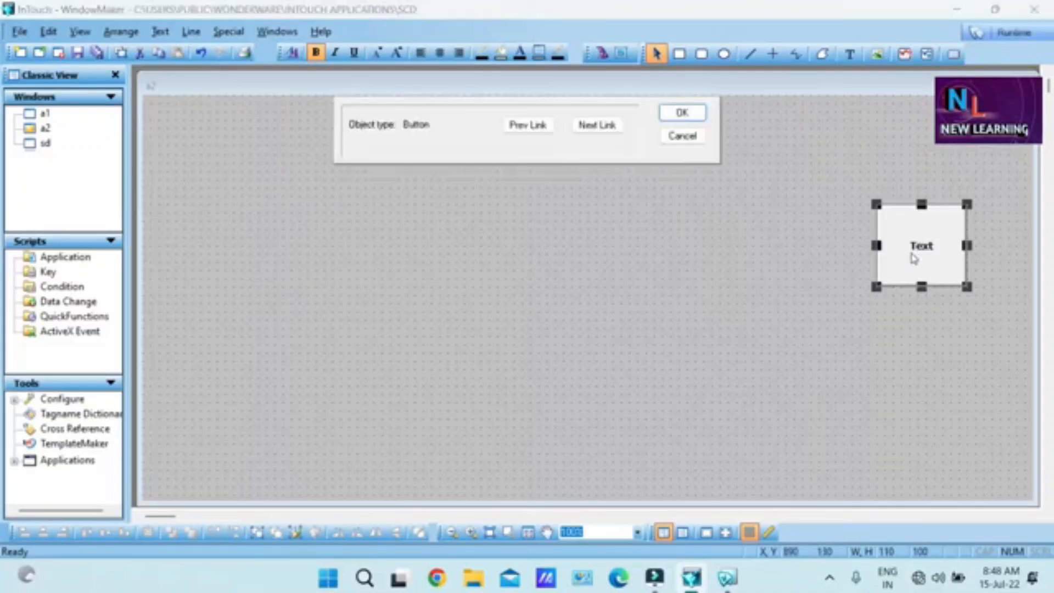
pyautogui.click(369, 374)
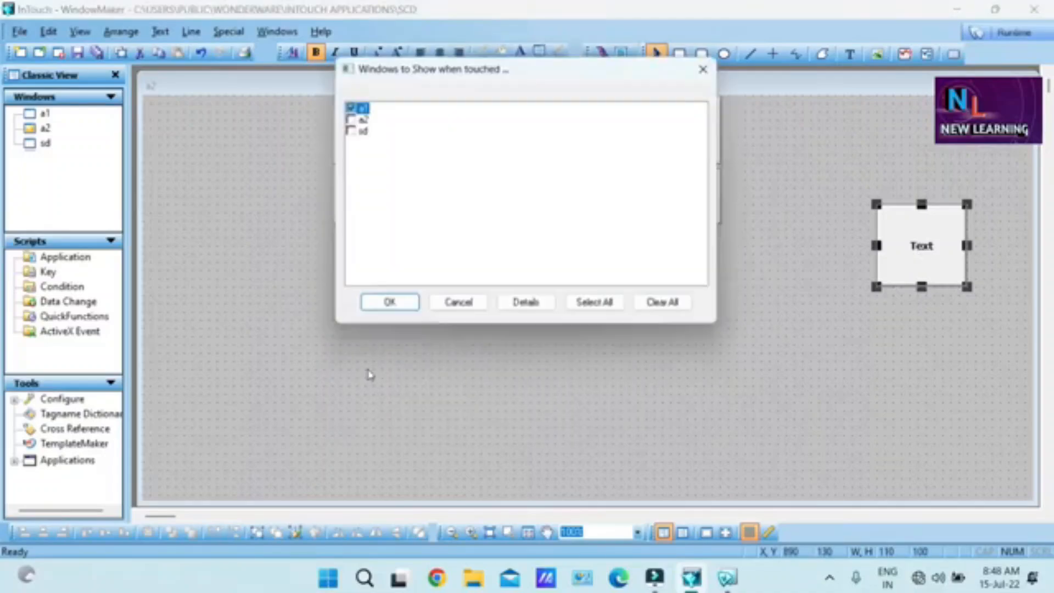
pyautogui.click(362, 131)
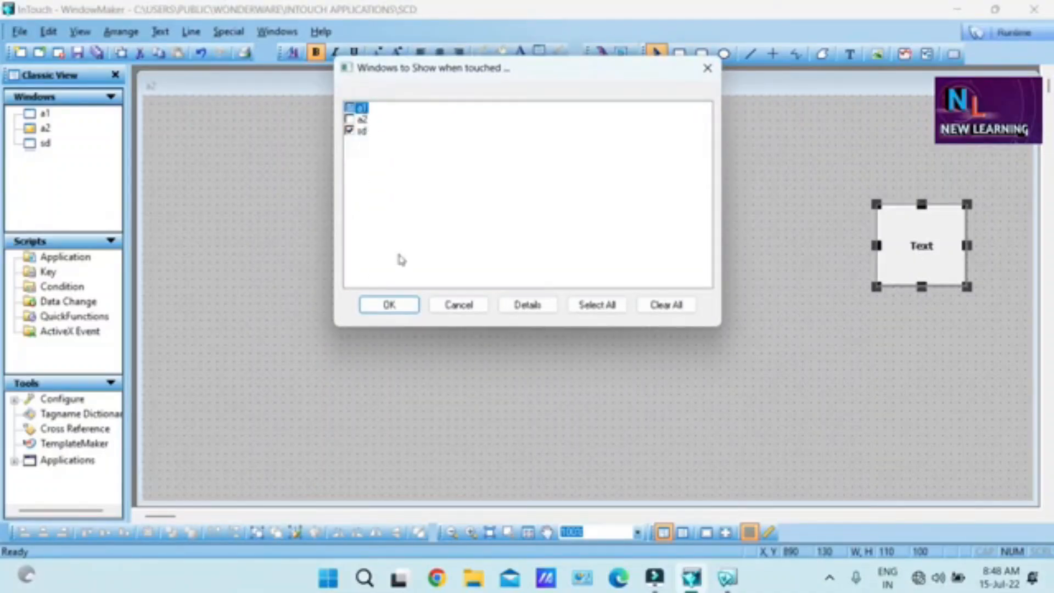
pyautogui.click(392, 305)
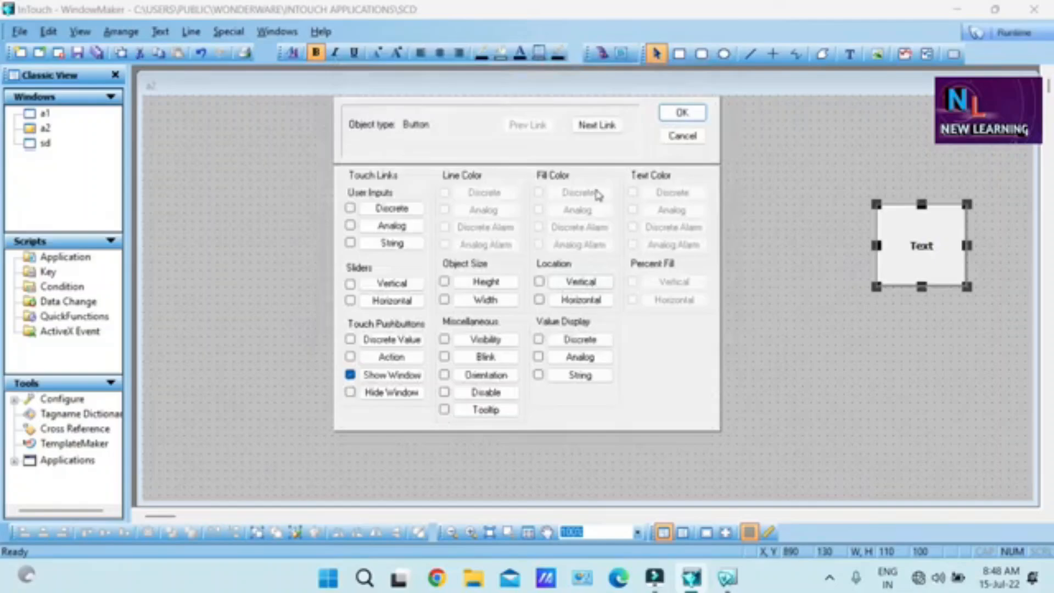
pyautogui.click(683, 115)
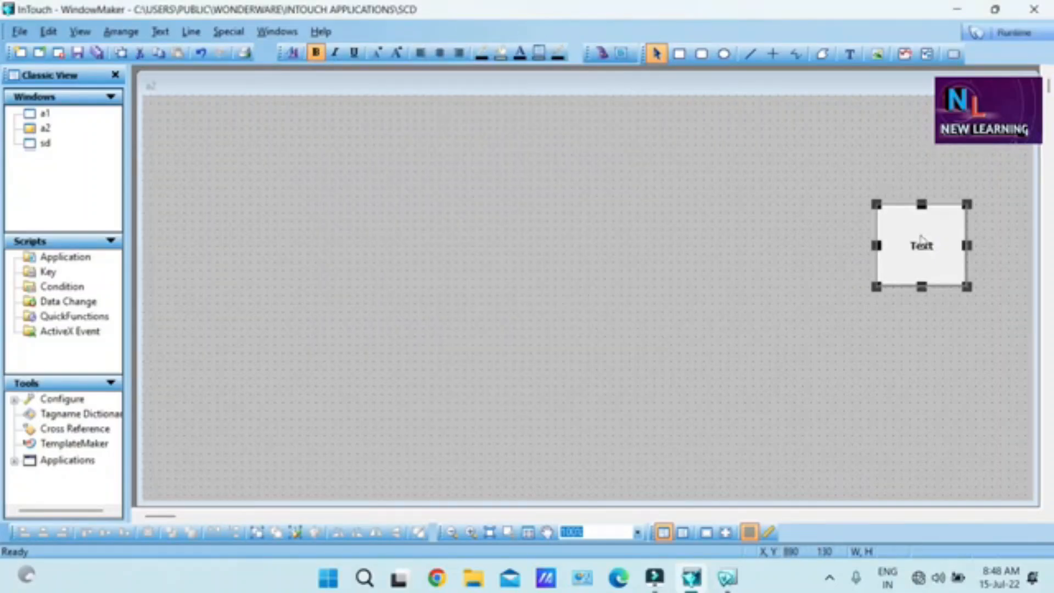
# Run the application again, test the window buttons starting from a2, and return to development with sd shown.
pyautogui.click(979, 39)
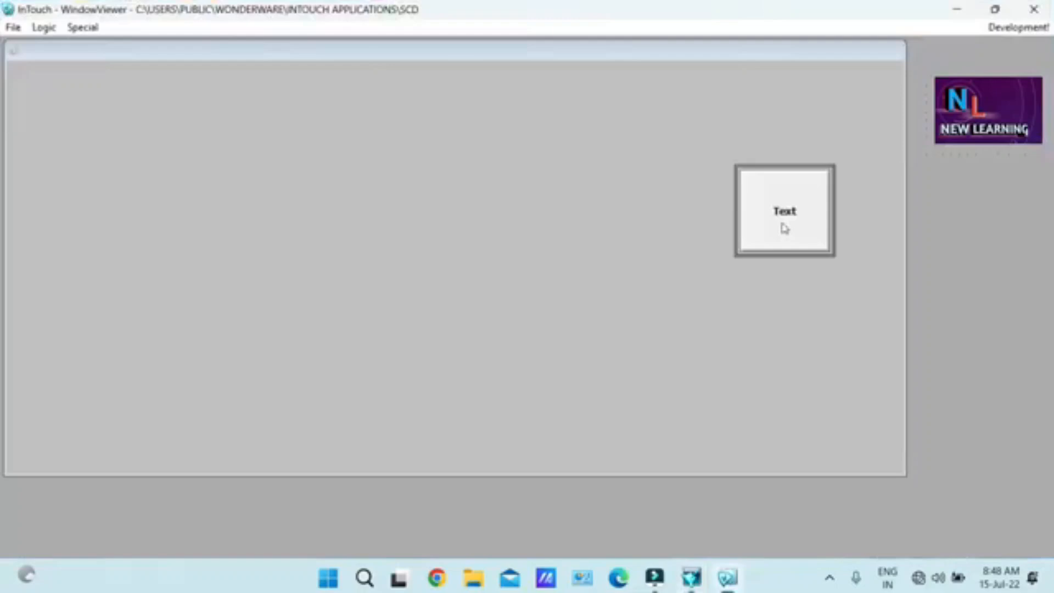
pyautogui.click(784, 222)
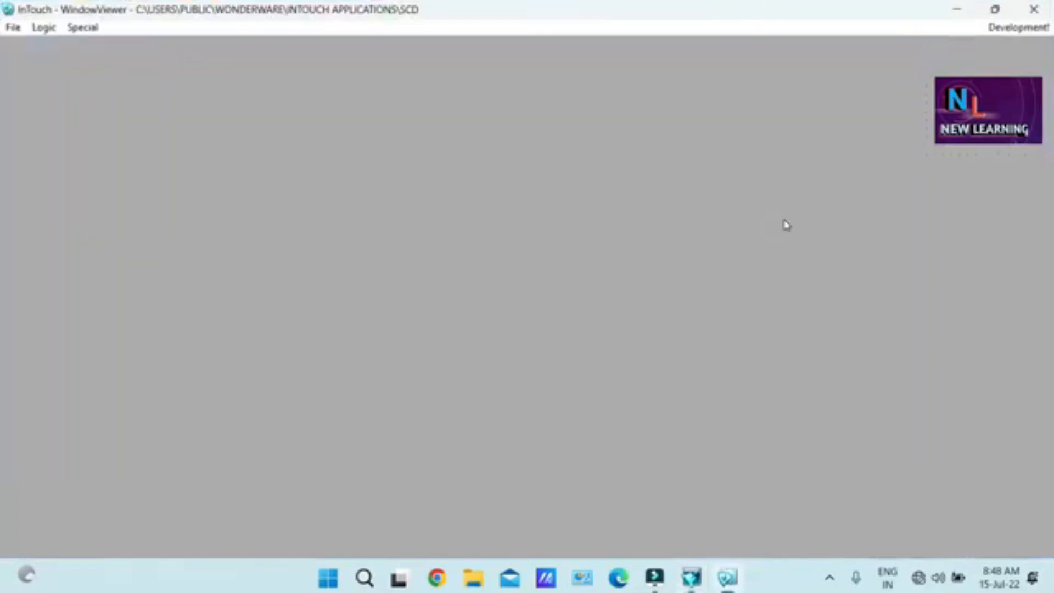
pyautogui.click(802, 207)
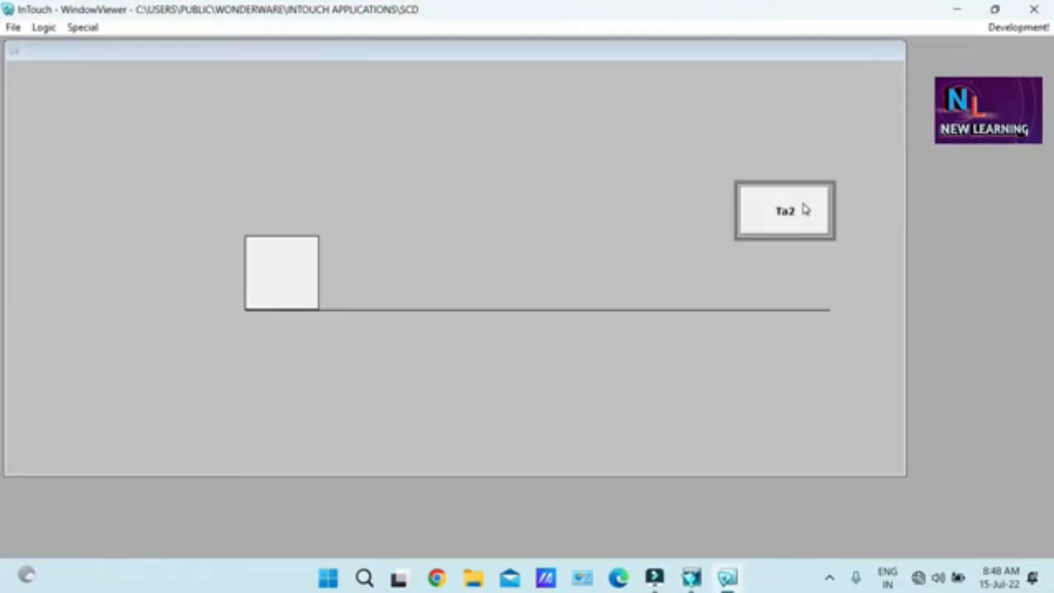
pyautogui.click(766, 207)
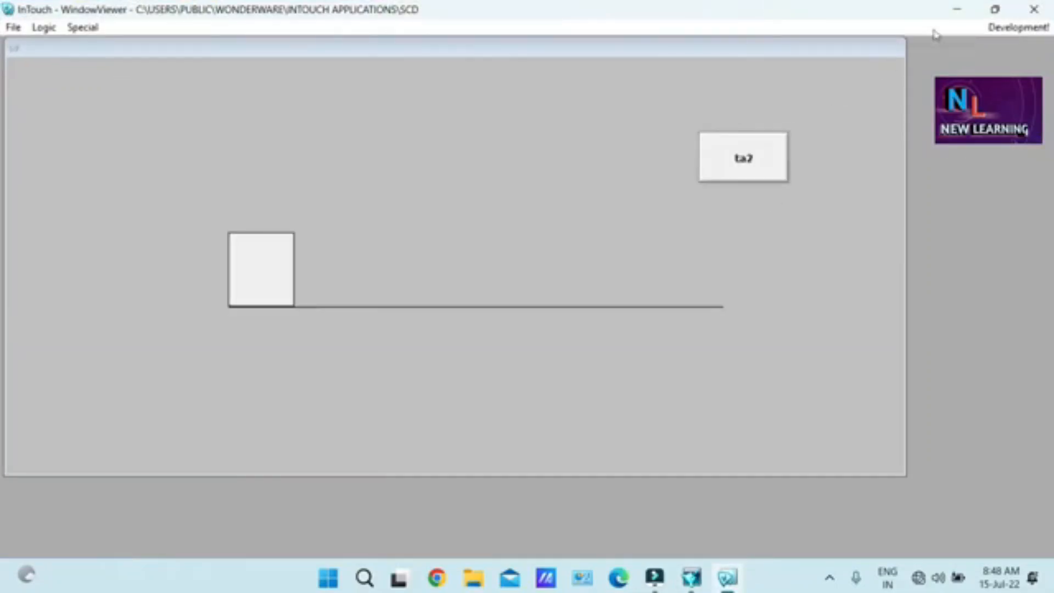
pyautogui.click(992, 28)
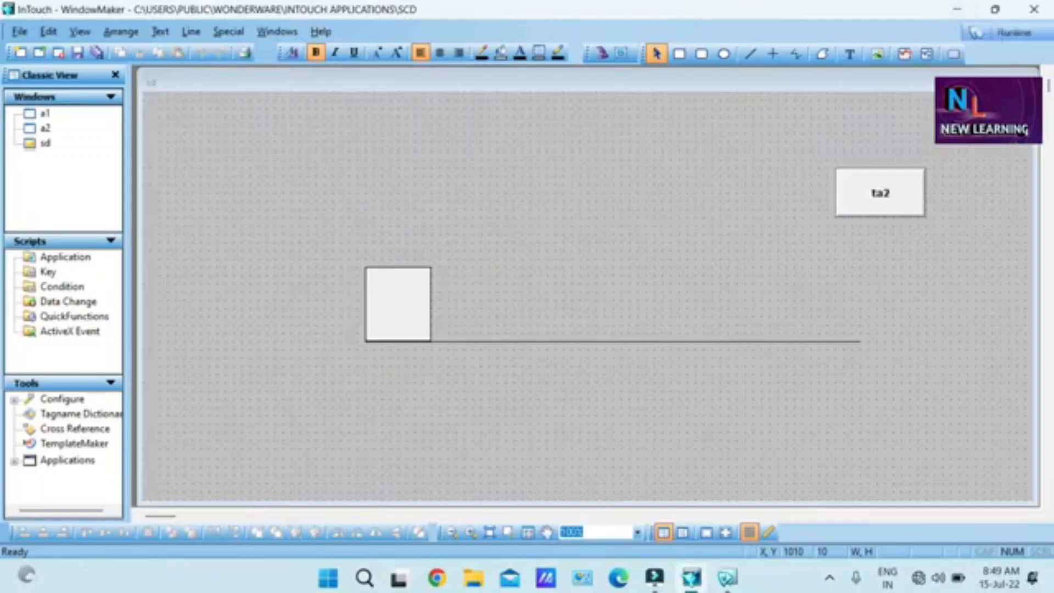
pyautogui.click(829, 579)
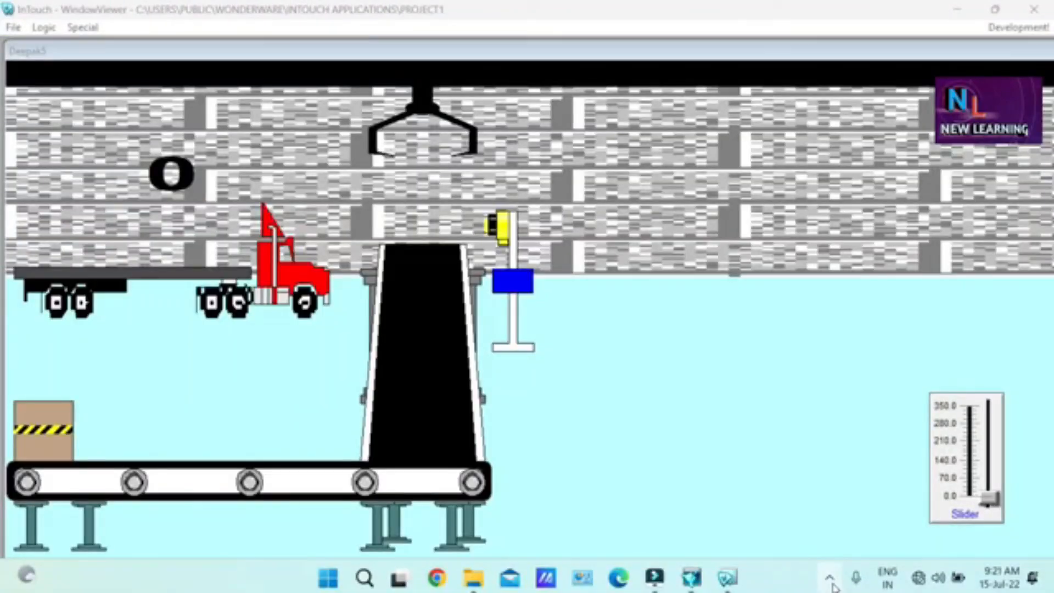
pyautogui.click(830, 581)
pyautogui.click(830, 581)
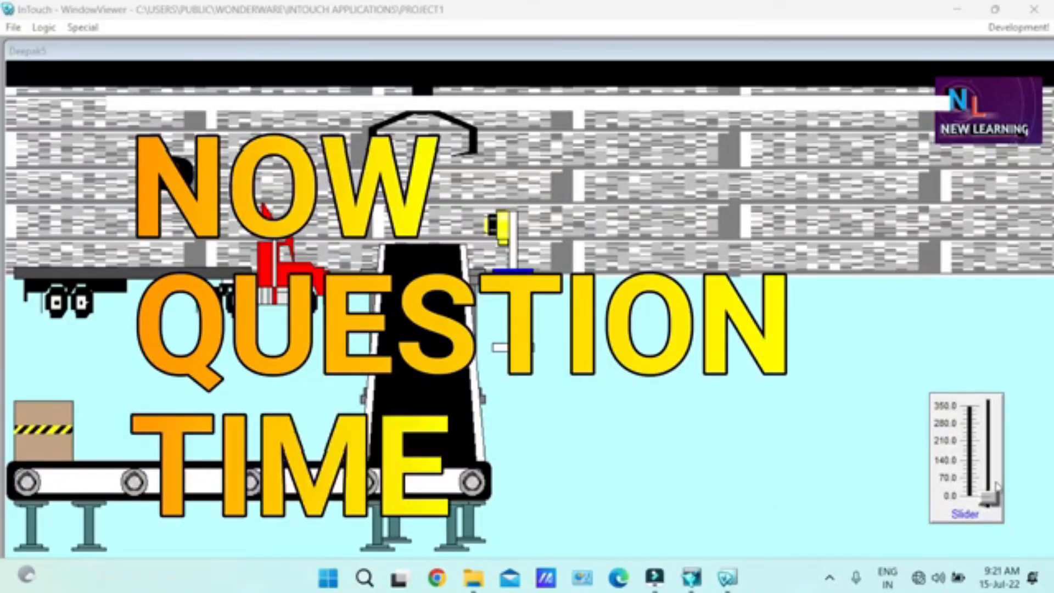
# Return the running PROJECT1 application to development and look over its conveyor and truck window.
pyautogui.click(992, 500)
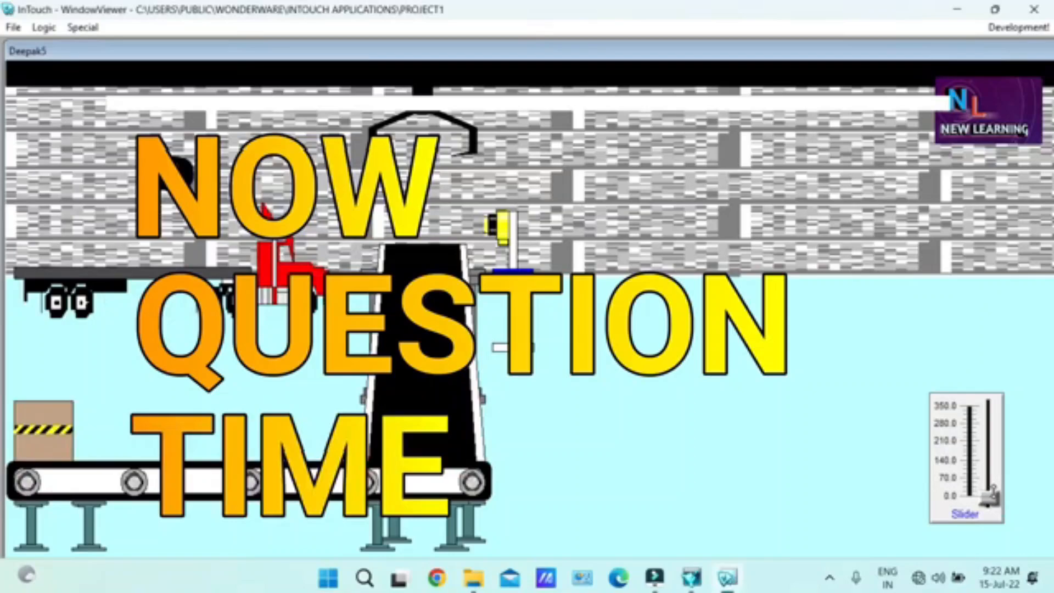
pyautogui.click(1030, 27)
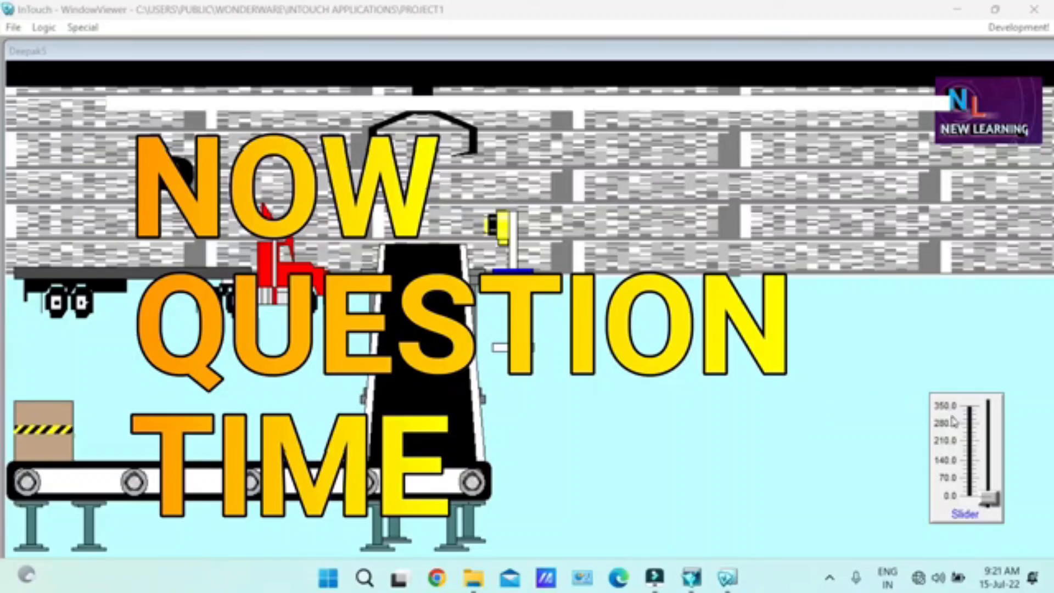
pyautogui.click(995, 499)
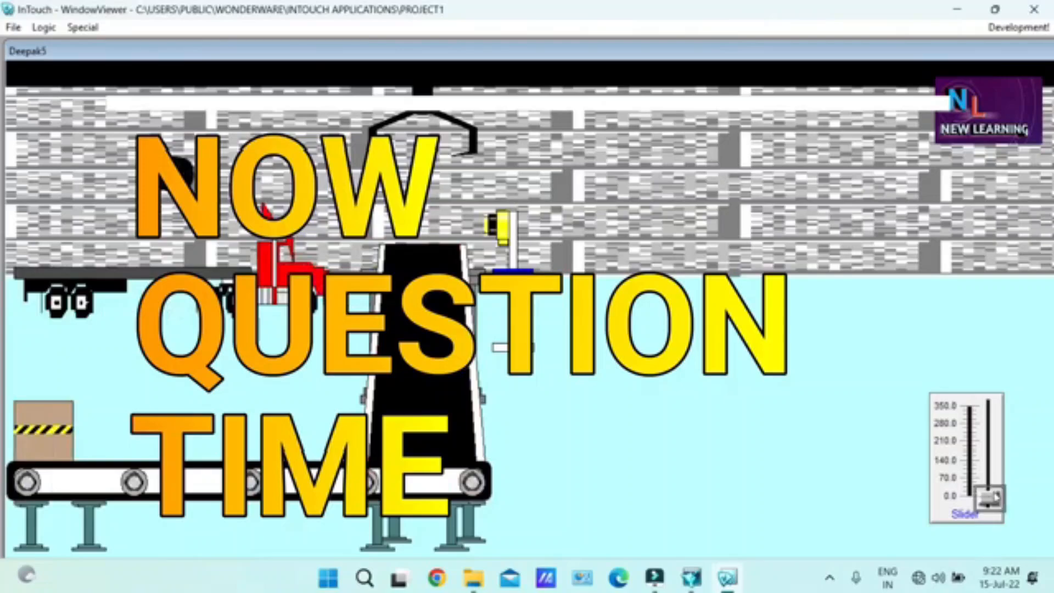
pyautogui.click(1033, 28)
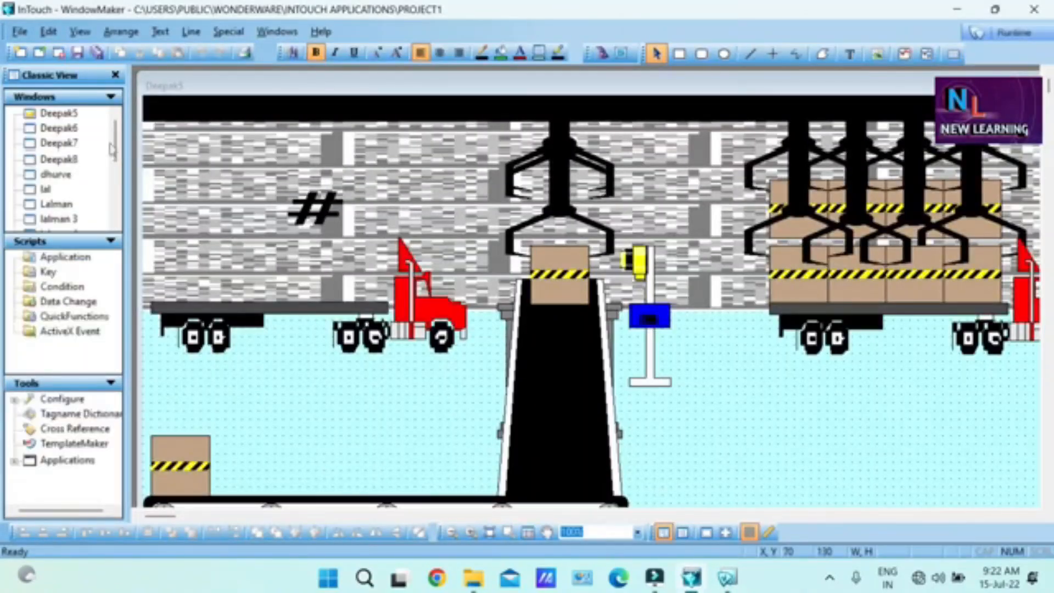
pyautogui.scroll(-2, 647, 267)
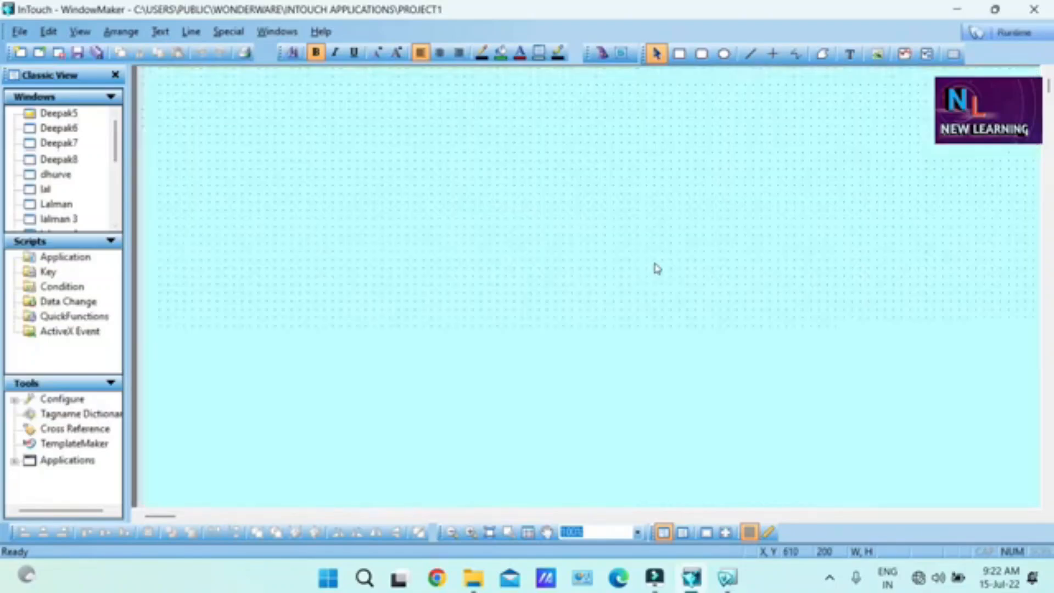
pyautogui.scroll(2, 657, 265)
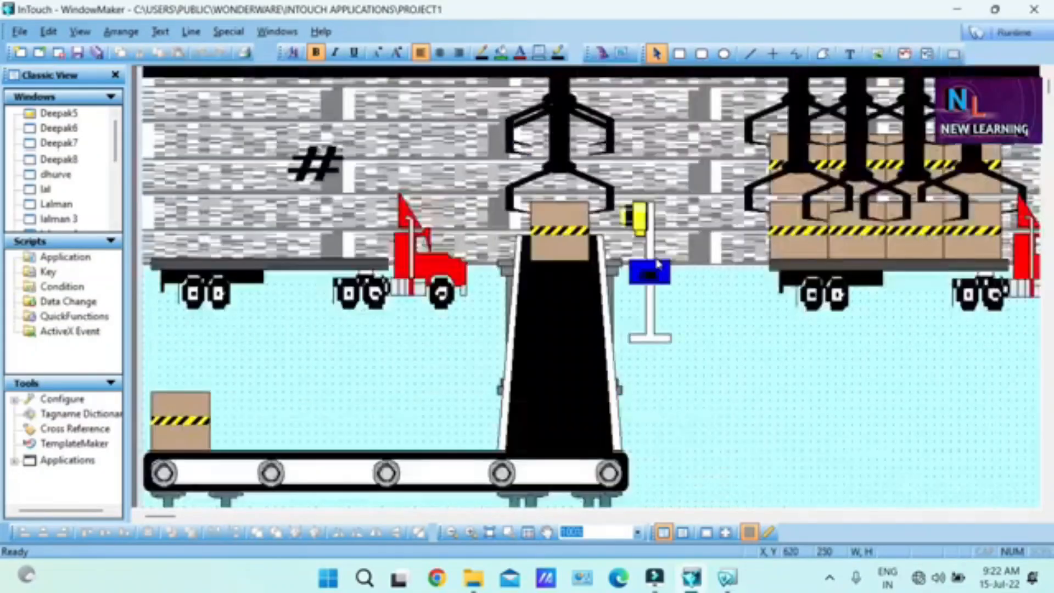
# Run the conveyor window, raise its slider to about 255, and close the runtime viewer.
pyautogui.click(1019, 35)
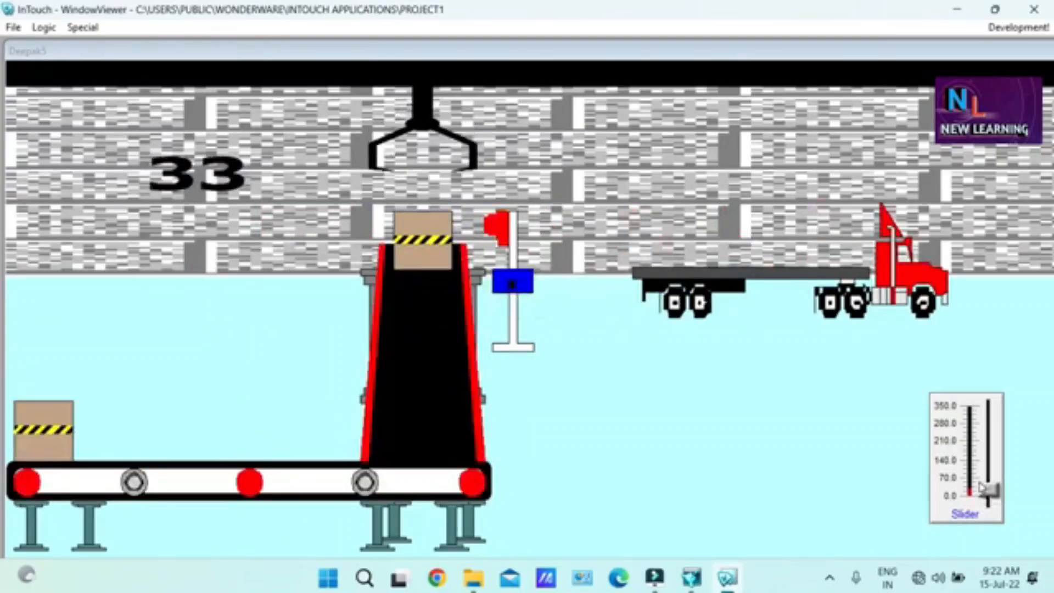
pyautogui.moveTo(981, 483); pyautogui.dragTo(982, 431)
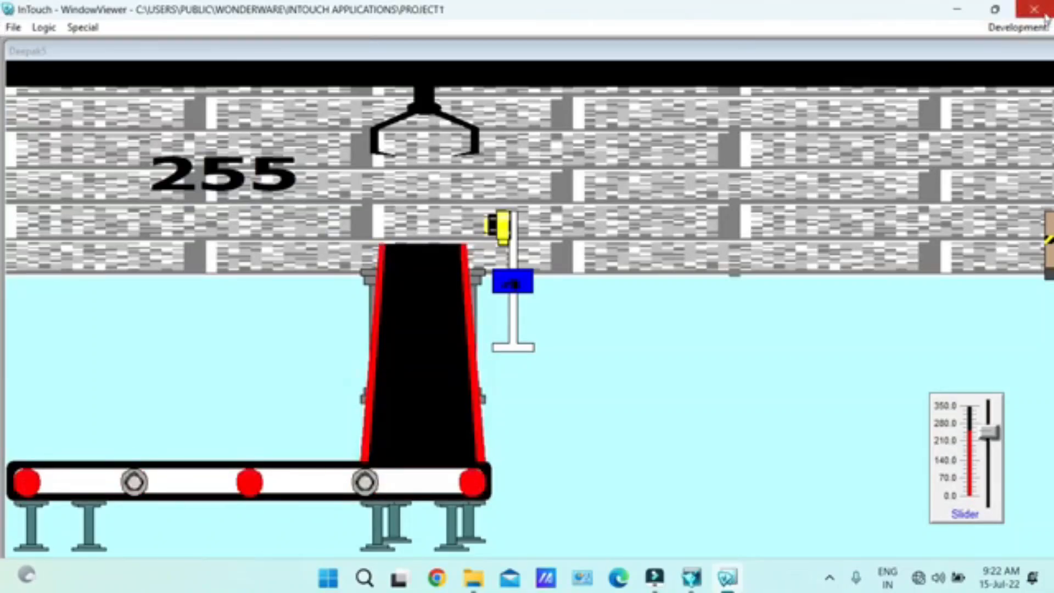
pyautogui.click(1044, 16)
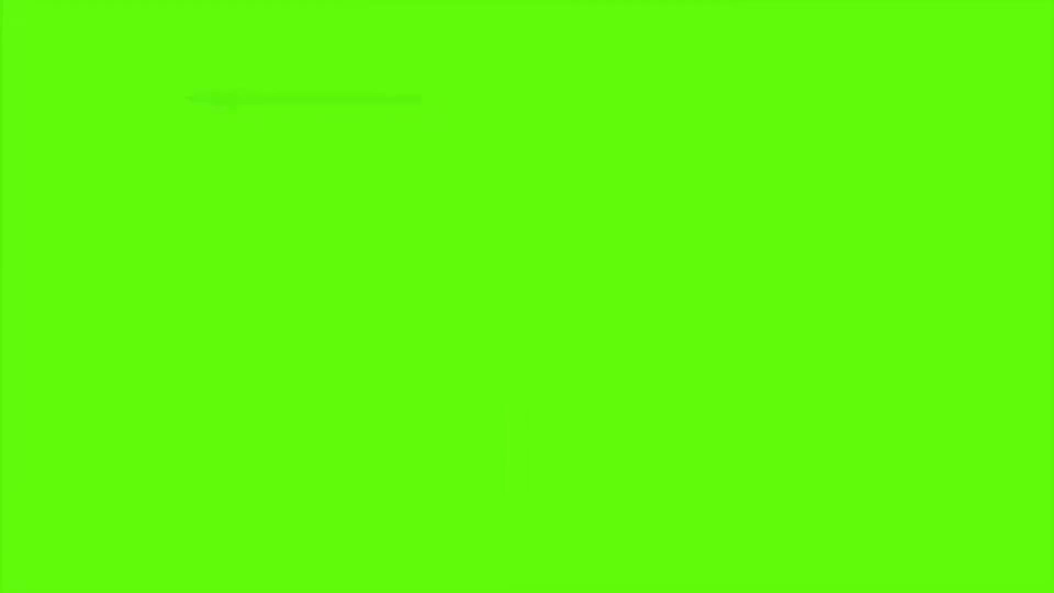